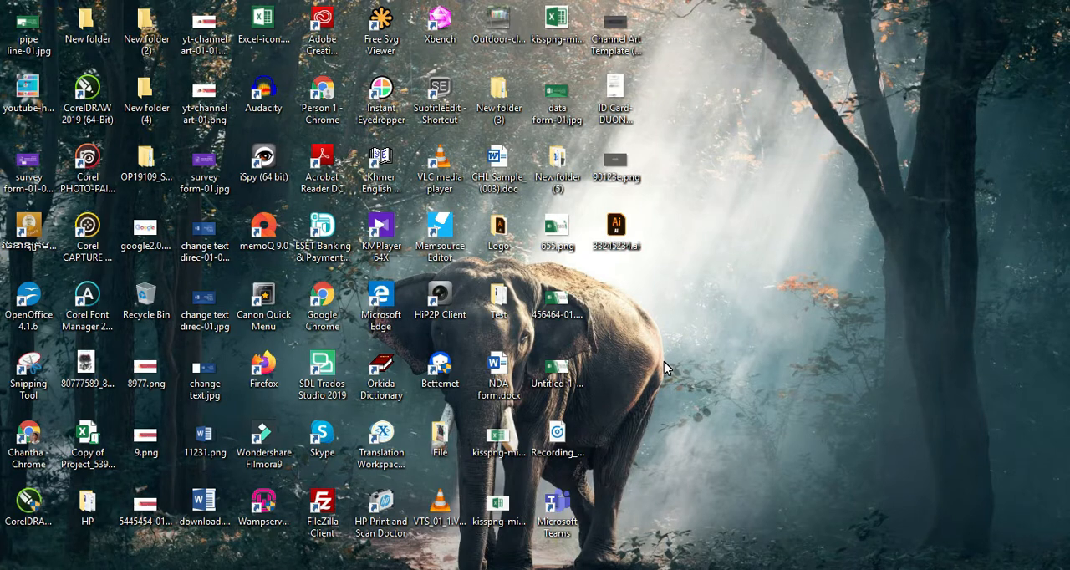
- Launch Word through the Run dialog with the command winword and create a blank document
{"action": "key", "text": "super+r"}
{"action": "type", "text": "w"}
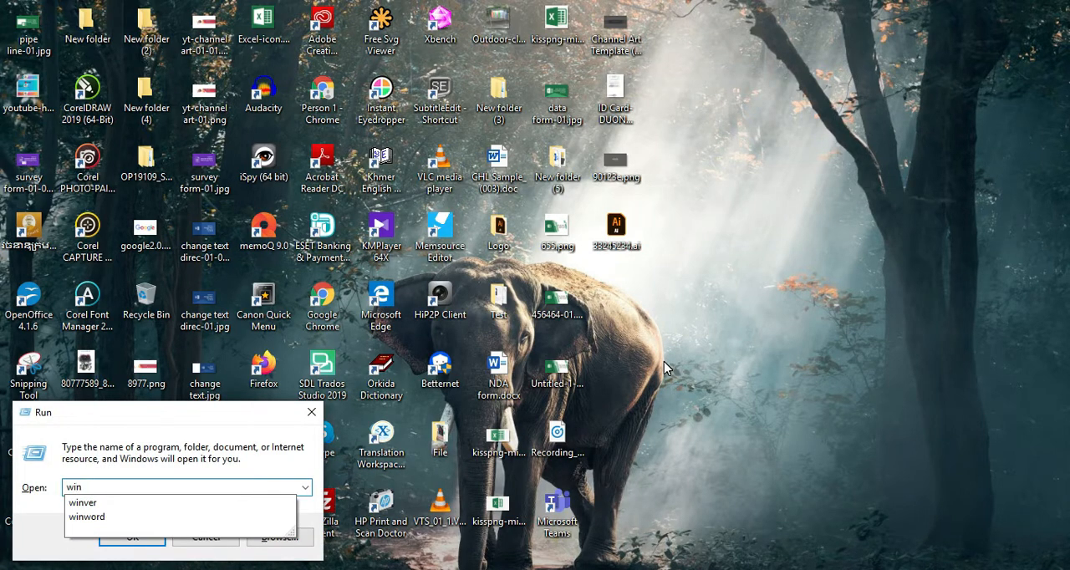
{"action": "key", "text": "Down"}
{"action": "key", "text": "Down"}
{"action": "key", "text": "Return"}
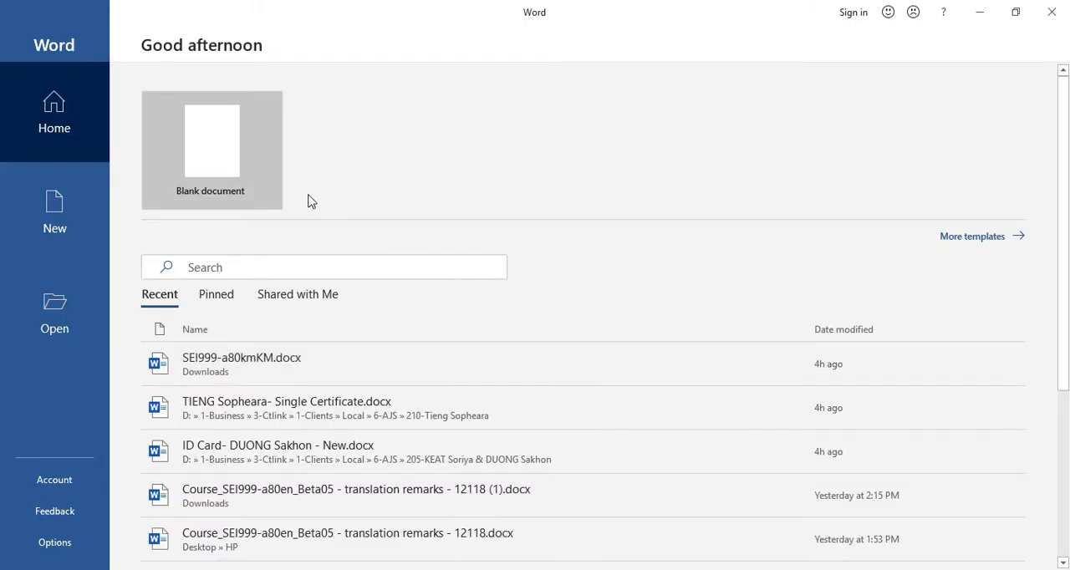
{"action": "left_click", "coordinate": [200, 142]}
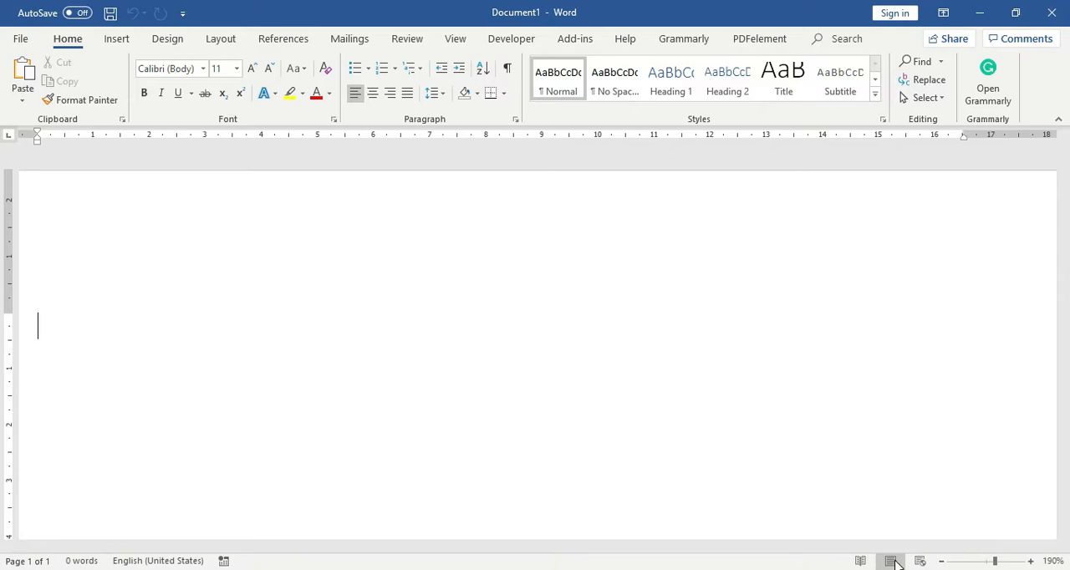
- Set the document's zoom level to 100%
{"action": "left_click", "coordinate": [1052, 561]}
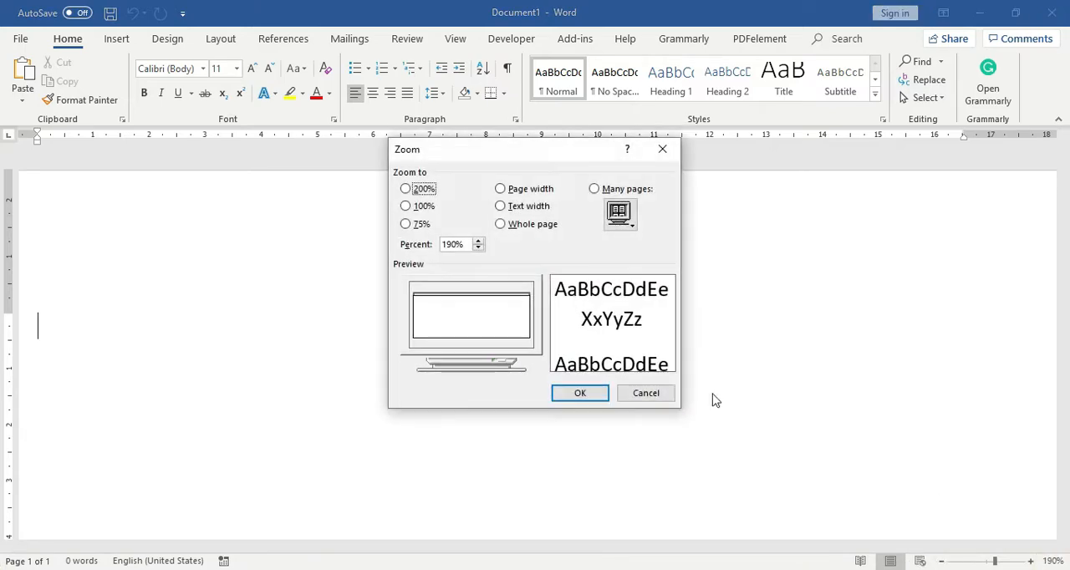
{"action": "left_click", "coordinate": [406, 206]}
{"action": "left_click", "coordinate": [580, 393]}
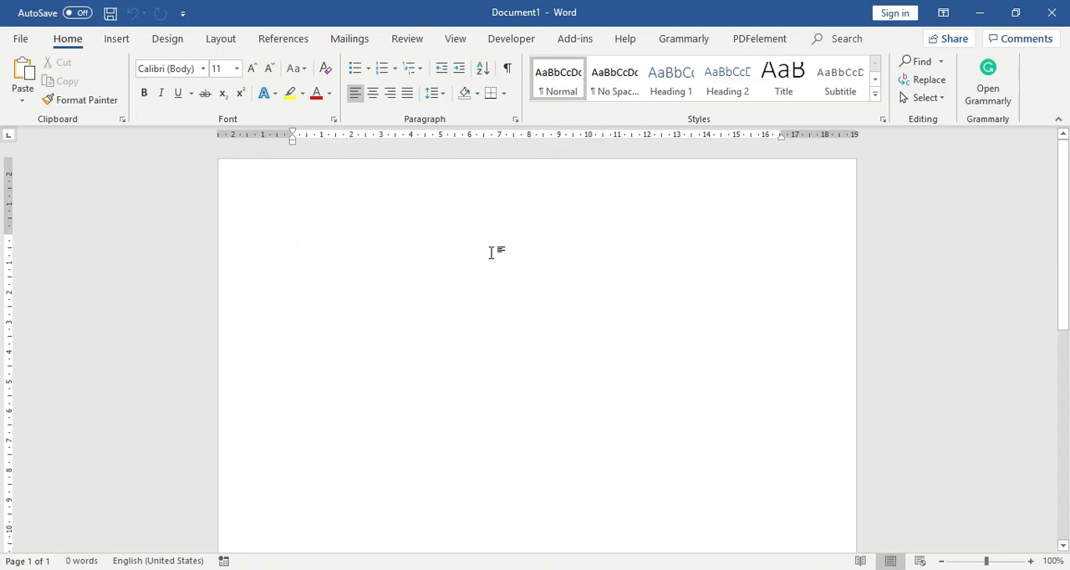
- Insert a 4x4 table into the blank document
{"action": "left_click", "coordinate": [118, 40]}
{"action": "left_click", "coordinate": [119, 98]}
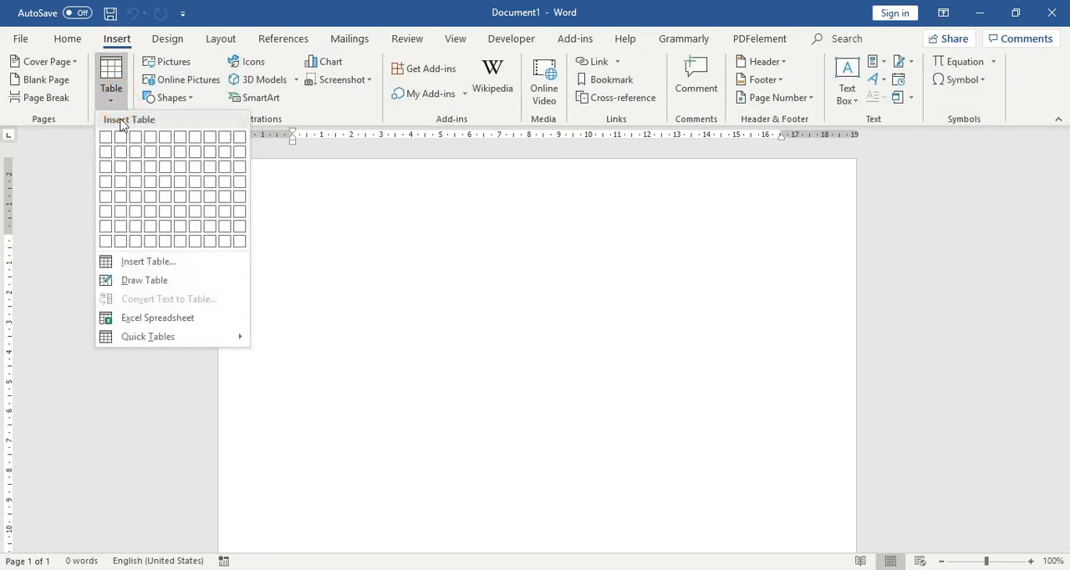
{"action": "left_click", "coordinate": [158, 184]}
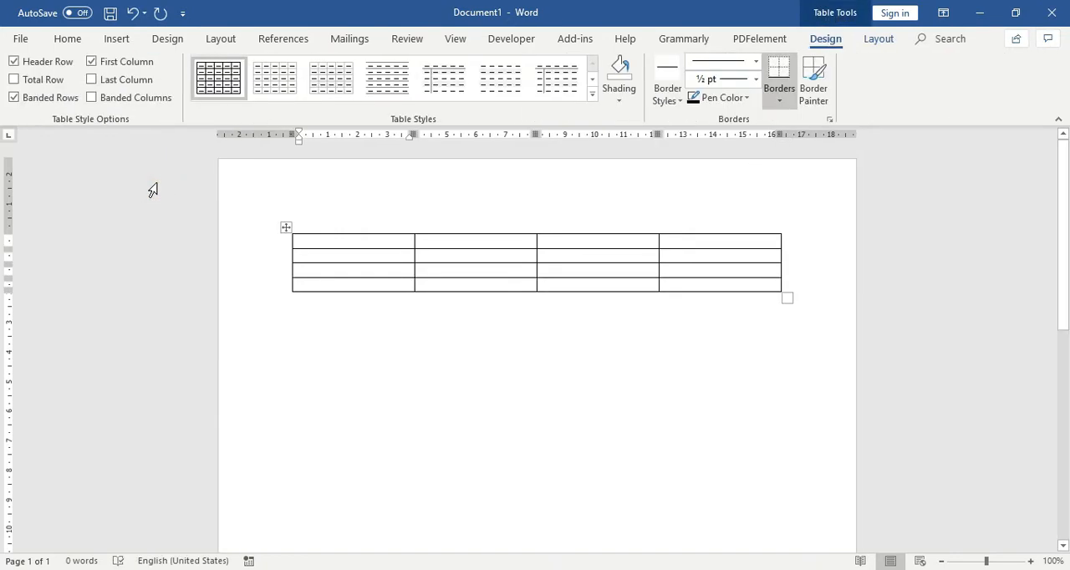
- Insert 30130.jpg from the Downloads folder into the table's first cell and shrink it proportionally to about 3.27 cm high by 4.9 cm wide
{"action": "left_click", "coordinate": [339, 240]}
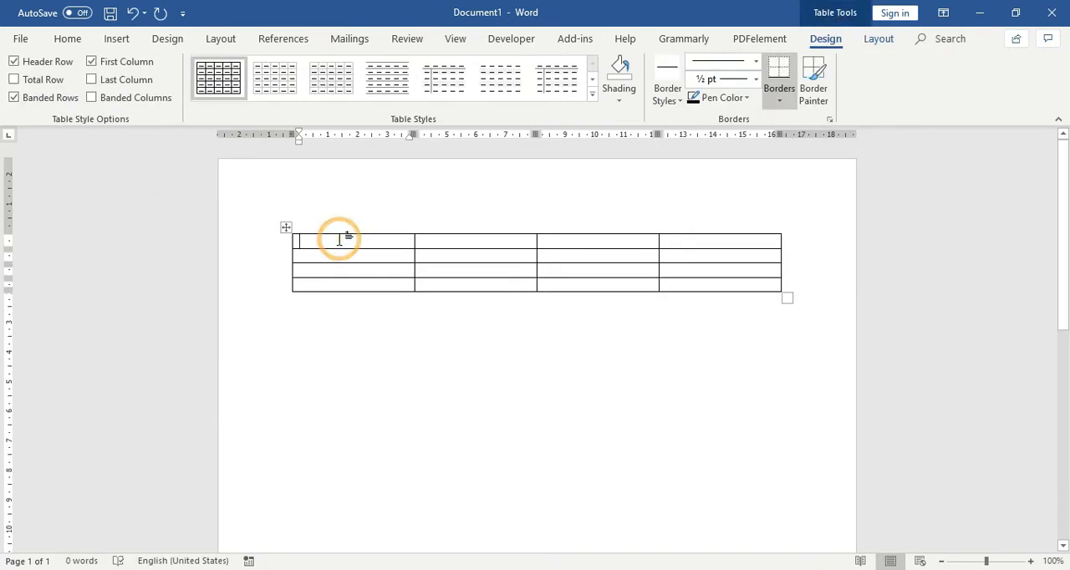
{"action": "left_click", "coordinate": [118, 40]}
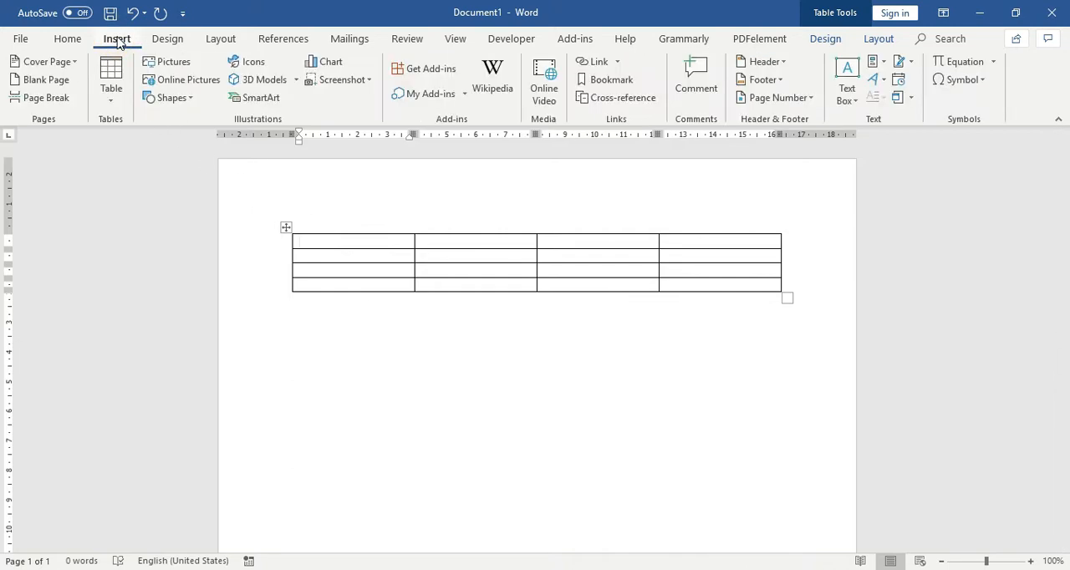
{"action": "left_click", "coordinate": [183, 64]}
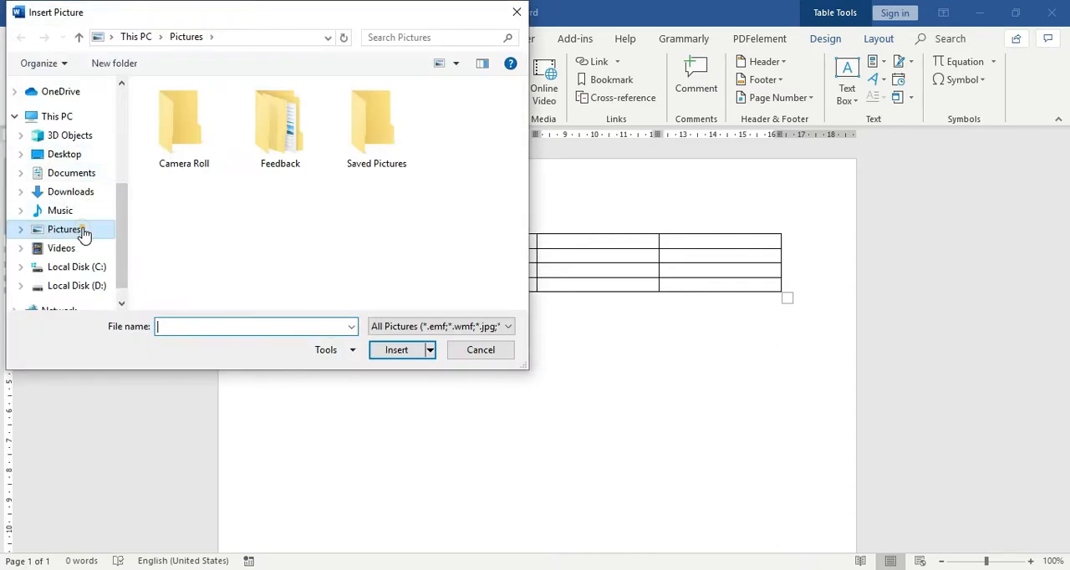
{"action": "left_click", "coordinate": [83, 193]}
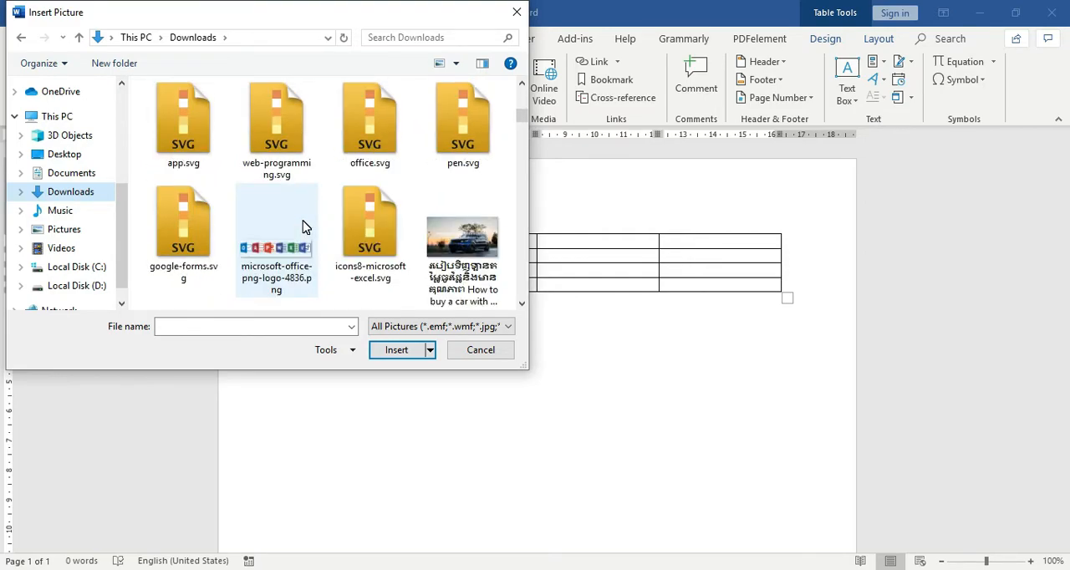
{"action": "scroll", "coordinate": [304, 227], "scroll_direction": "down", "scroll_amount": 5}
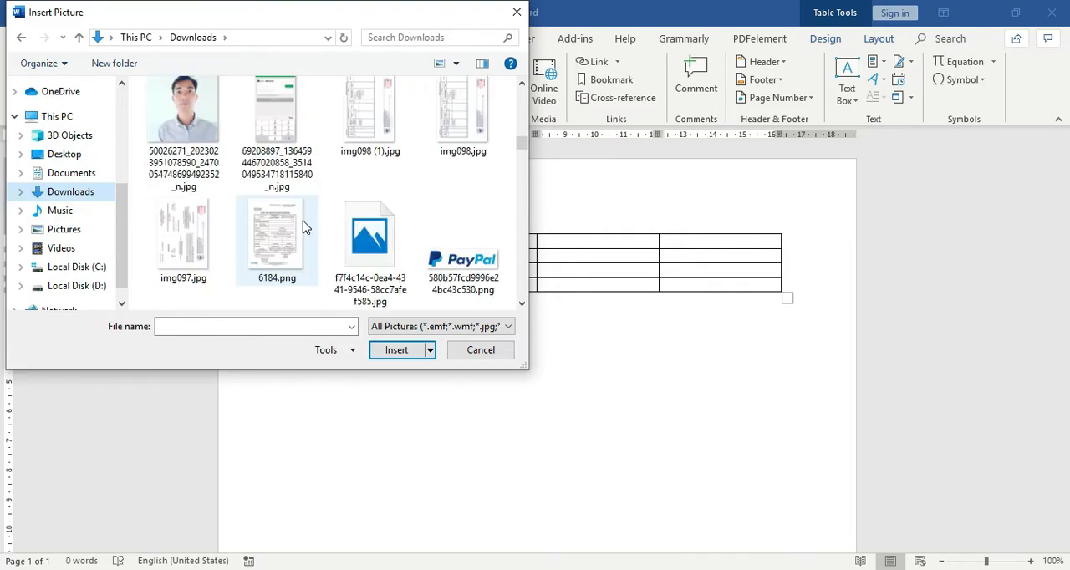
{"action": "scroll", "coordinate": [304, 226], "scroll_direction": "down", "scroll_amount": 4}
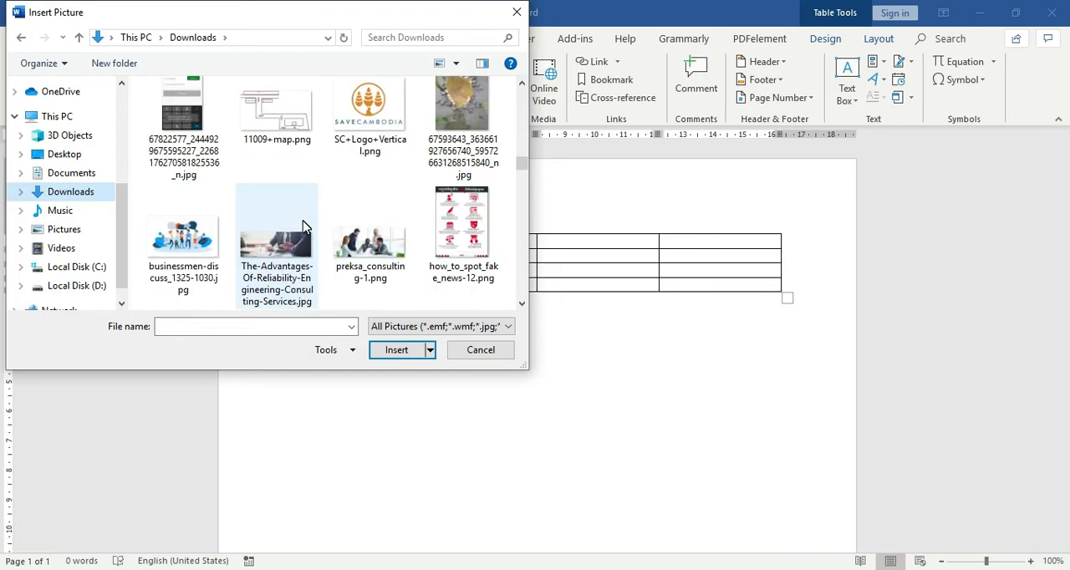
{"action": "scroll", "coordinate": [304, 227], "scroll_direction": "down", "scroll_amount": 1}
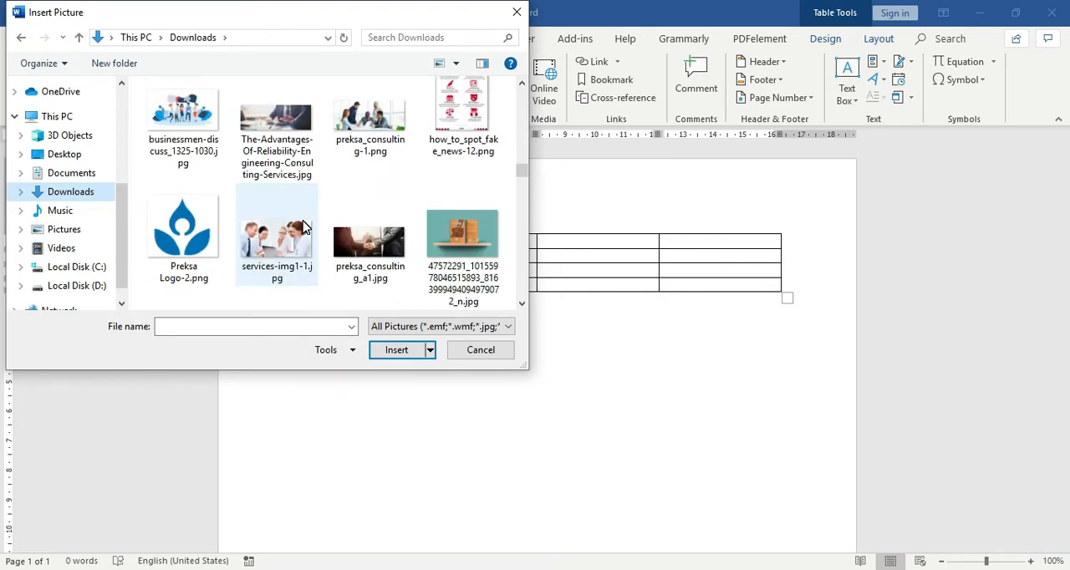
{"action": "scroll", "coordinate": [304, 226], "scroll_direction": "down", "scroll_amount": 2}
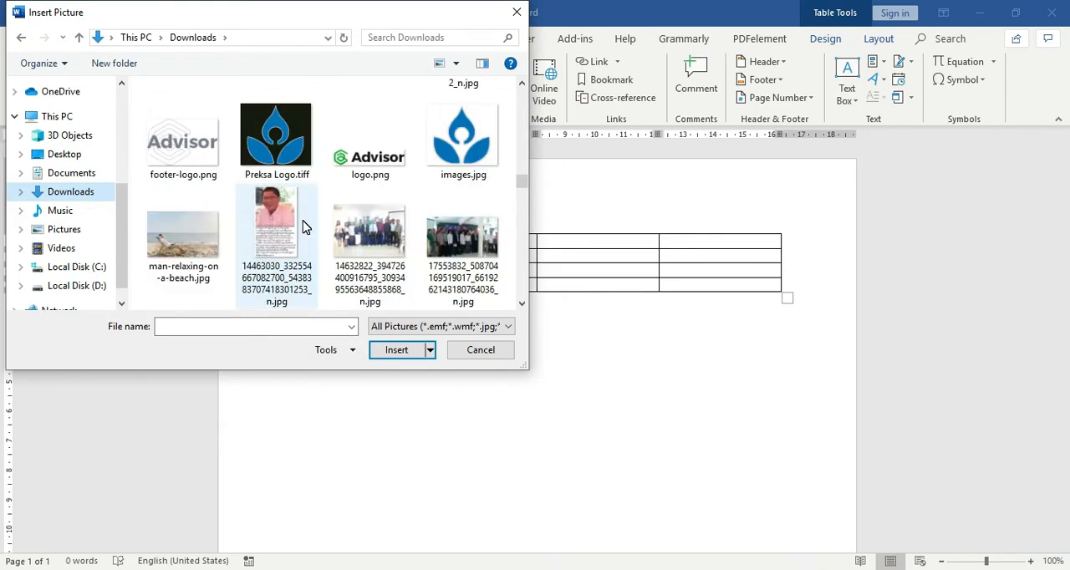
{"action": "scroll", "coordinate": [304, 226], "scroll_direction": "down", "scroll_amount": 4}
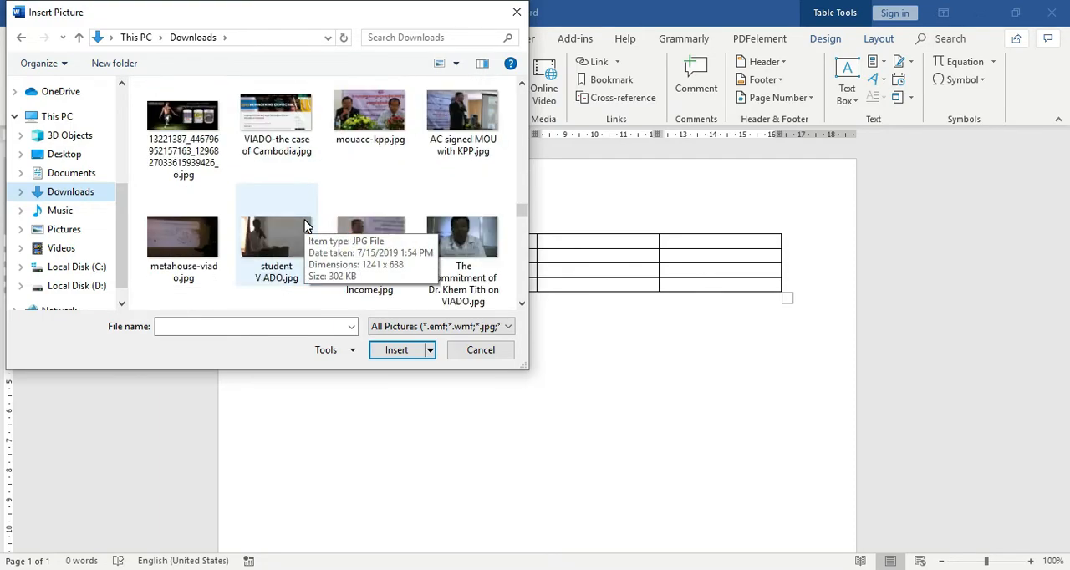
{"action": "scroll", "coordinate": [303, 227], "scroll_direction": "down", "scroll_amount": 4}
{"action": "scroll", "coordinate": [303, 226], "scroll_direction": "down", "scroll_amount": 2}
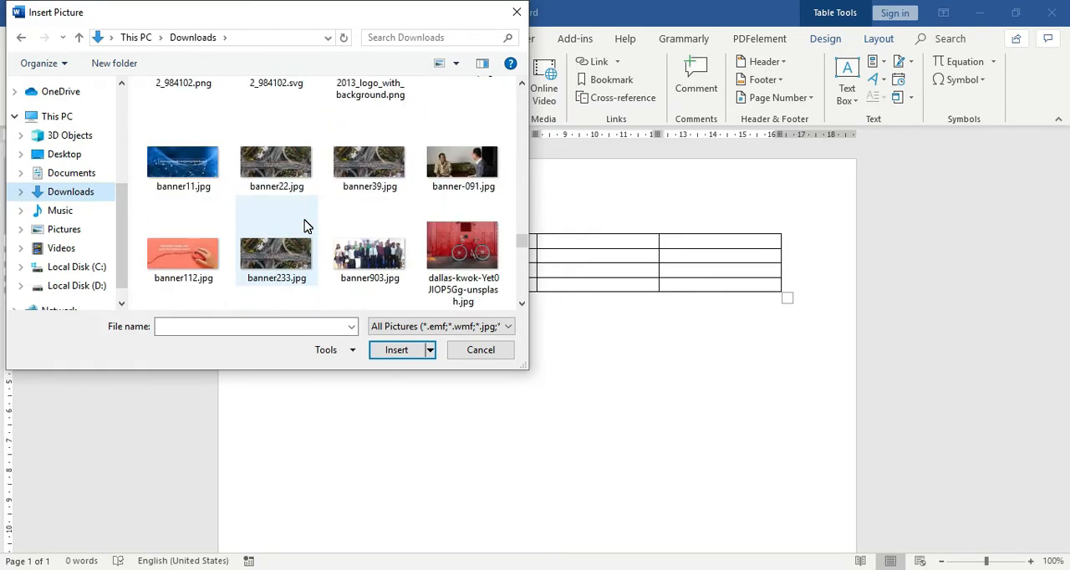
{"action": "scroll", "coordinate": [304, 227], "scroll_direction": "down", "scroll_amount": 2}
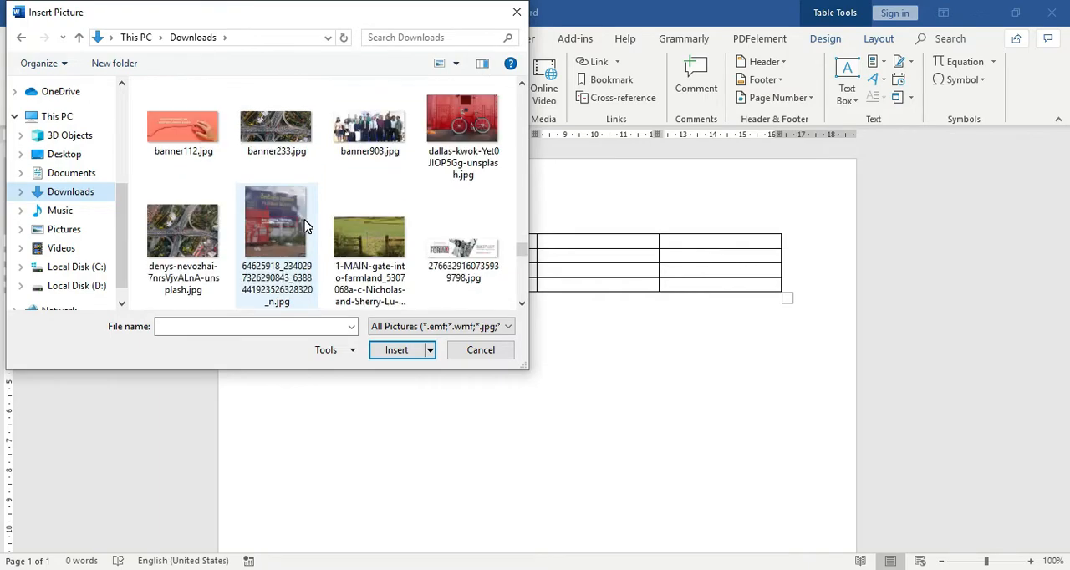
{"action": "scroll", "coordinate": [304, 226], "scroll_direction": "down", "scroll_amount": 2}
{"action": "scroll", "coordinate": [304, 226], "scroll_direction": "down", "scroll_amount": 4}
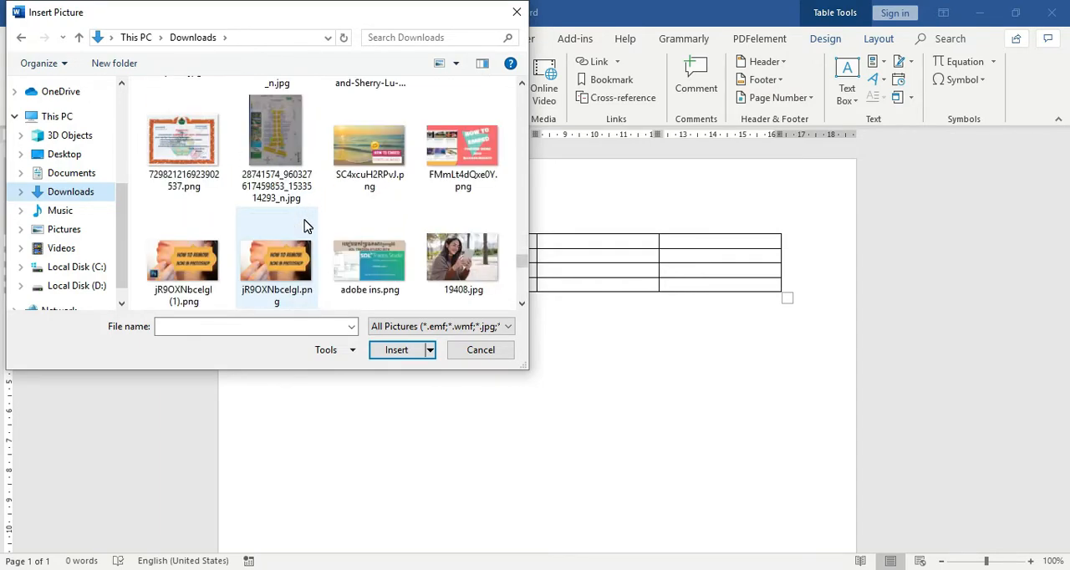
{"action": "scroll", "coordinate": [304, 226], "scroll_direction": "down", "scroll_amount": 2}
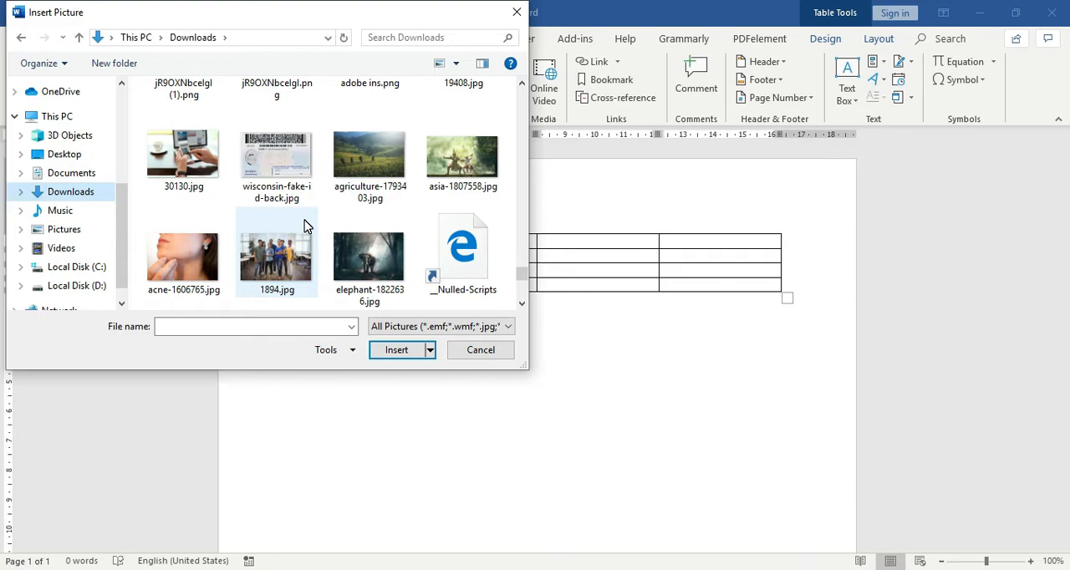
{"action": "scroll", "coordinate": [303, 227], "scroll_direction": "down", "scroll_amount": 2}
{"action": "scroll", "coordinate": [304, 227], "scroll_direction": "down", "scroll_amount": 2}
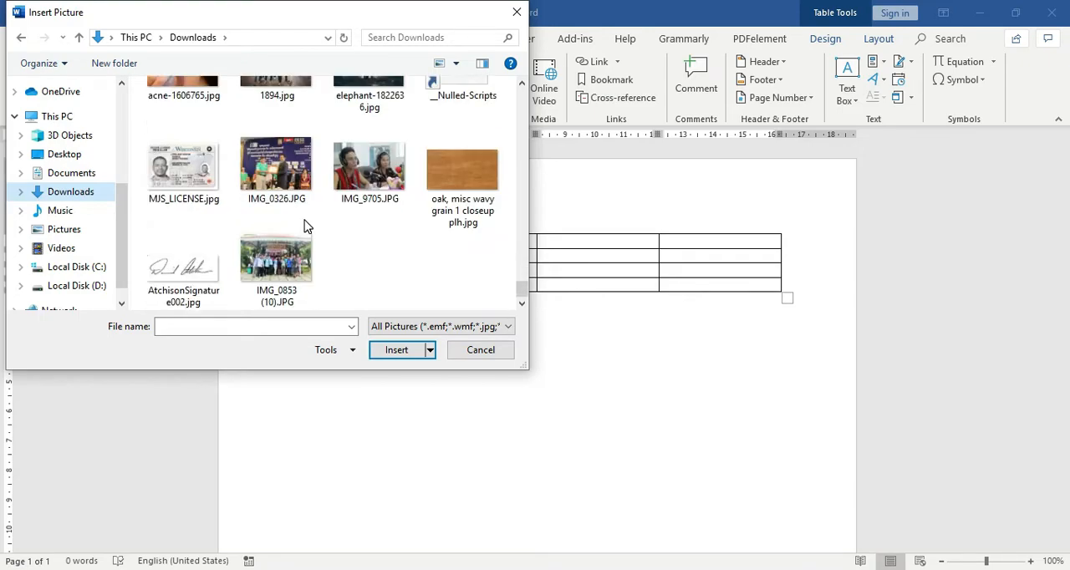
{"action": "scroll", "coordinate": [306, 227], "scroll_direction": "up", "scroll_amount": 5}
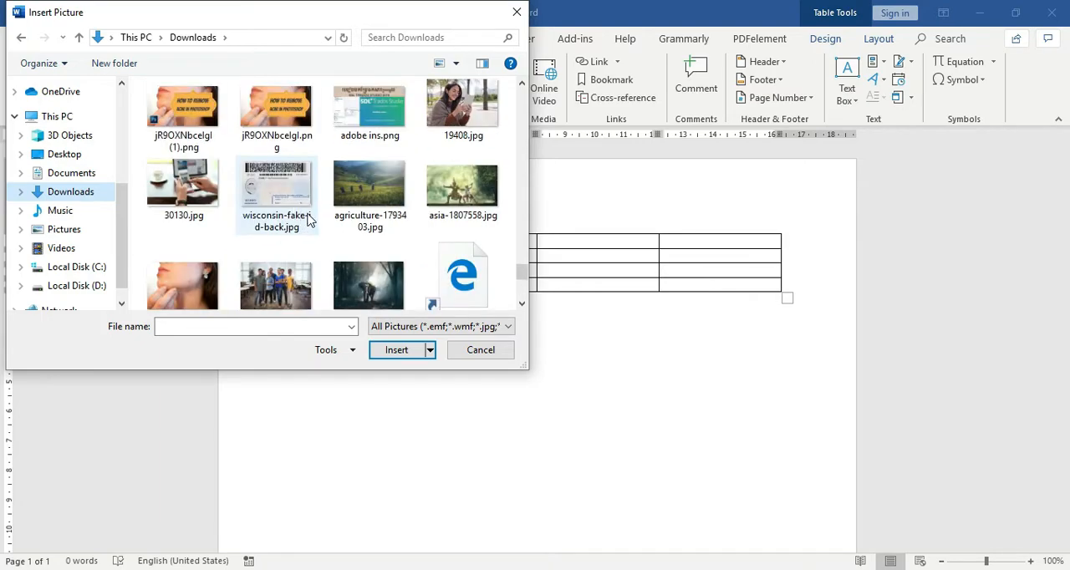
{"action": "scroll", "coordinate": [308, 219], "scroll_direction": "up", "scroll_amount": 2}
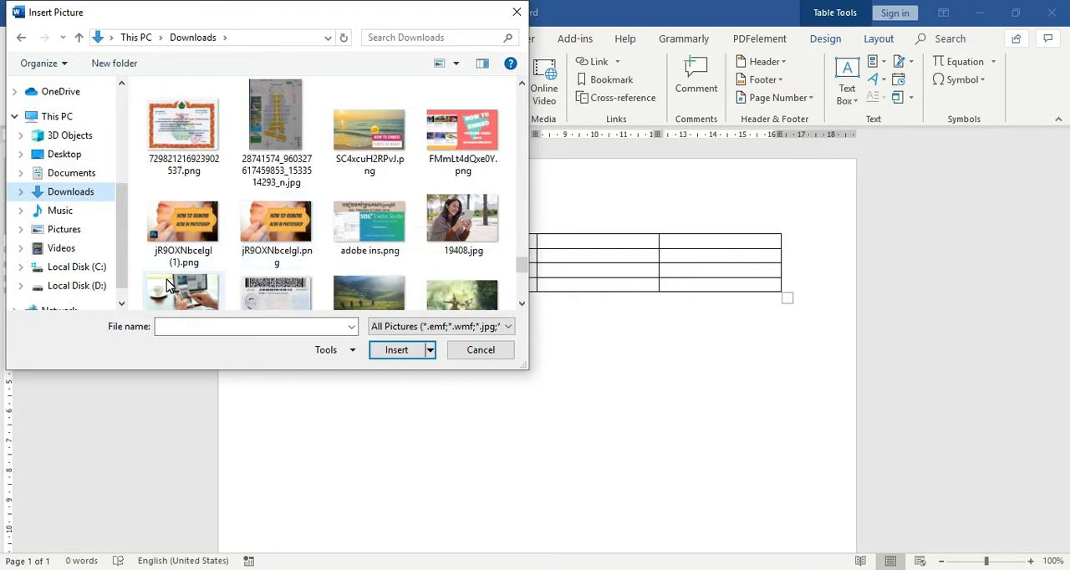
{"action": "left_click", "coordinate": [167, 284]}
{"action": "double_click", "coordinate": [178, 276]}
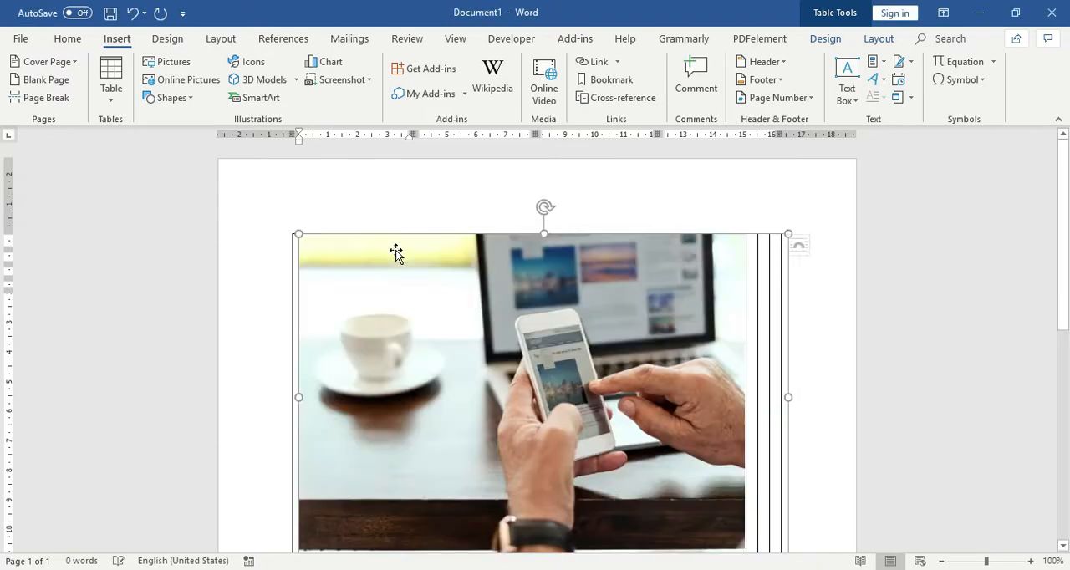
{"action": "scroll", "coordinate": [480, 278], "scroll_direction": "down", "scroll_amount": 1}
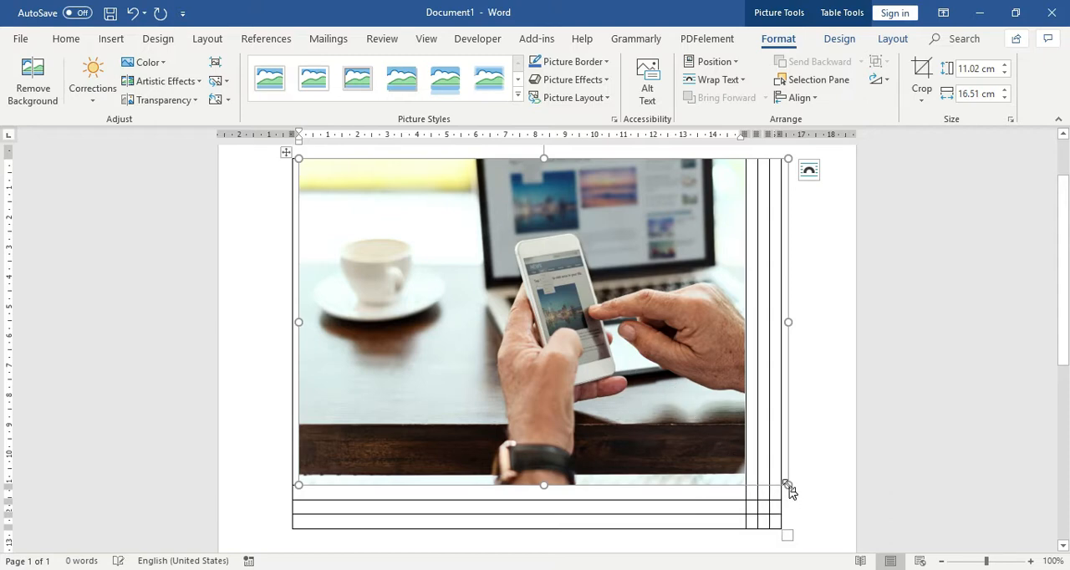
{"action": "left_click_drag", "start_coordinate": [789, 485], "coordinate": [448, 256]}
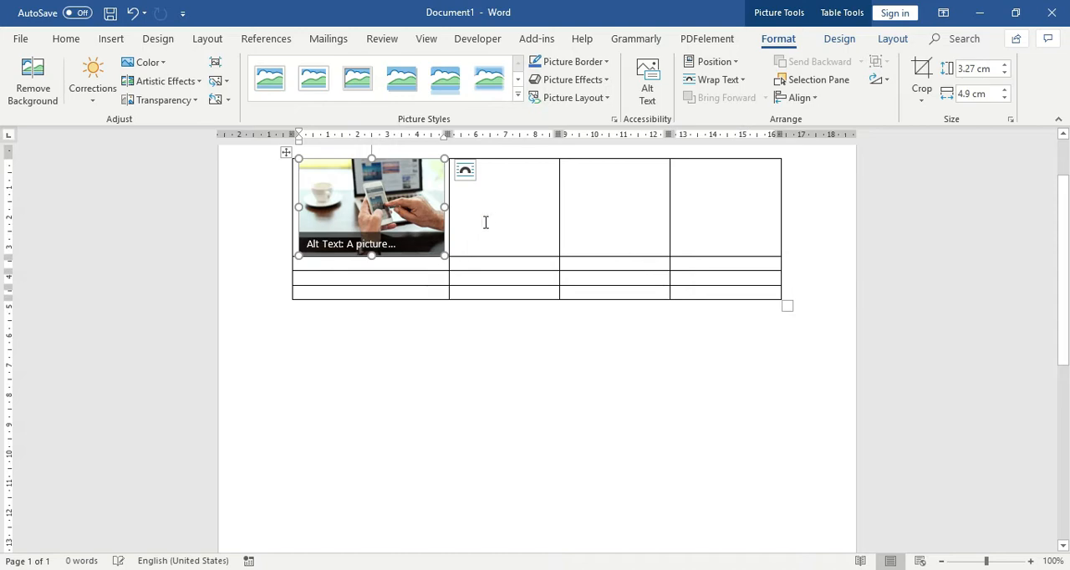
- Insert 19408.jpg from Downloads into the second cell of the first row and shrink it to about the first picture's size
{"action": "left_click", "coordinate": [487, 218]}
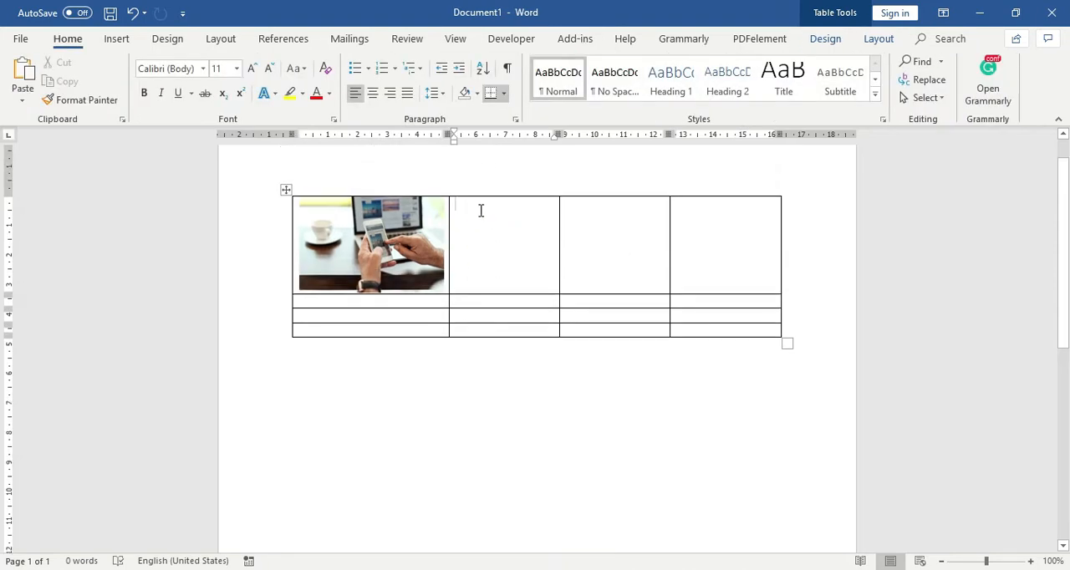
{"action": "left_click", "coordinate": [116, 39]}
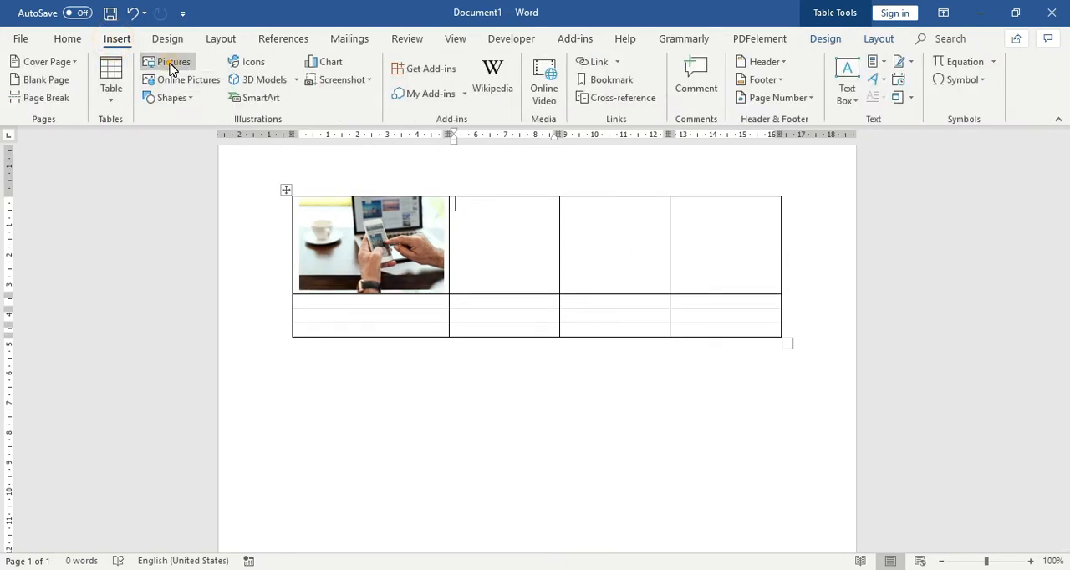
{"action": "left_click", "coordinate": [170, 65]}
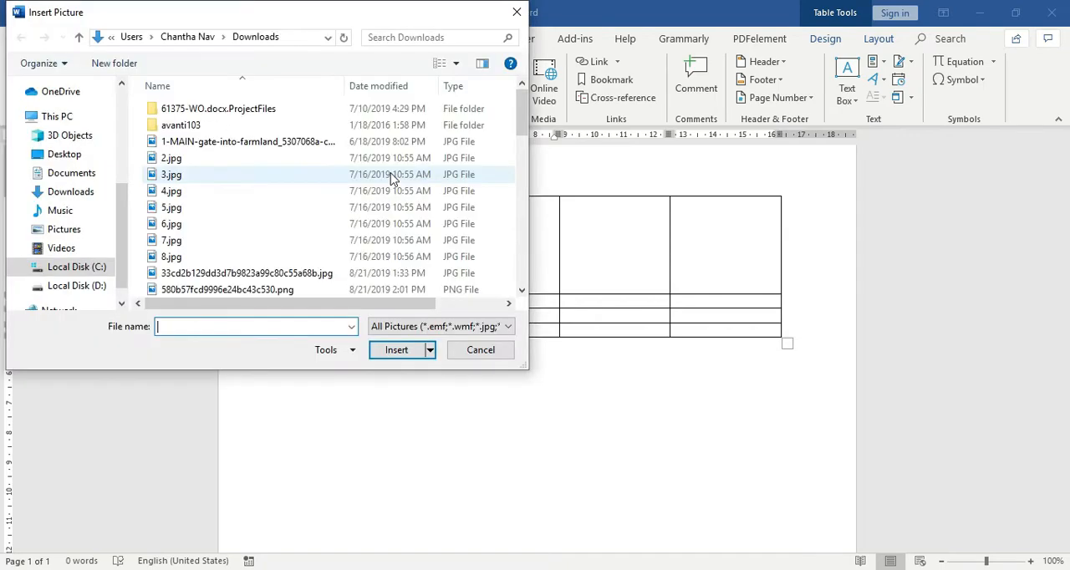
{"action": "left_click", "coordinate": [483, 65]}
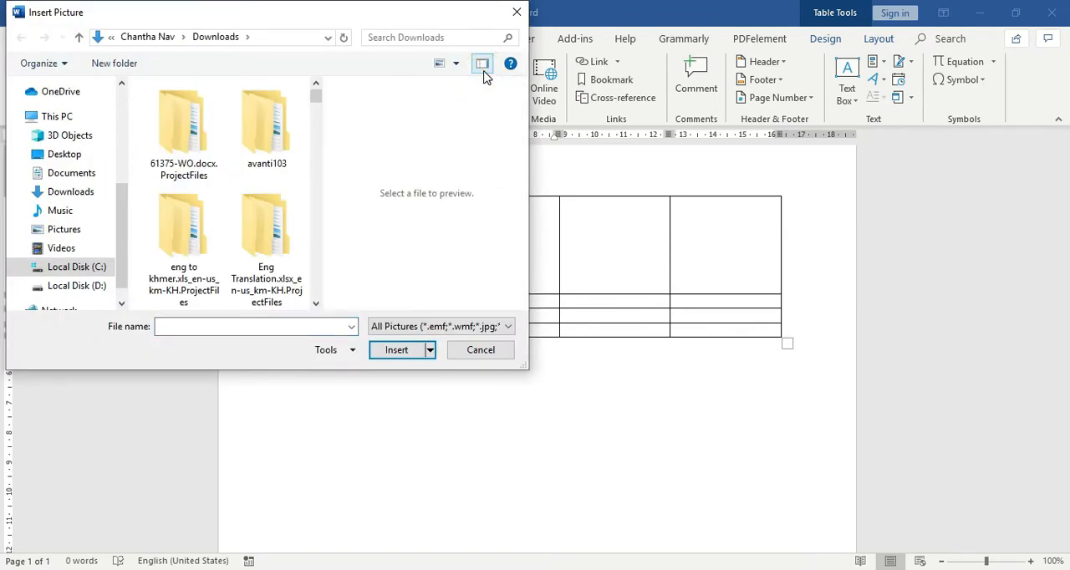
{"action": "left_click", "coordinate": [482, 65]}
{"action": "scroll", "coordinate": [477, 227], "scroll_direction": "down", "scroll_amount": 3}
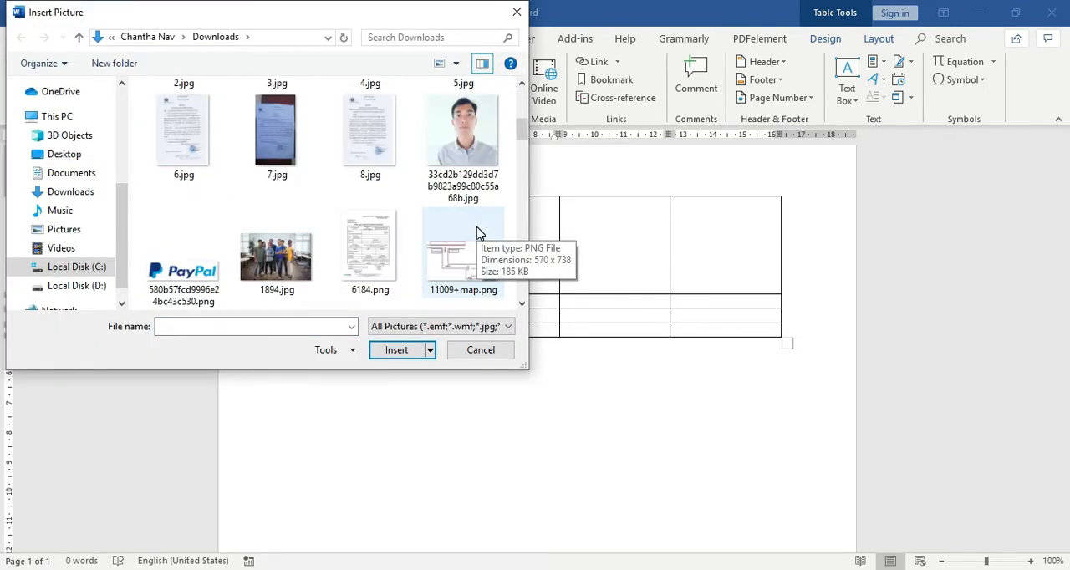
{"action": "scroll", "coordinate": [477, 233], "scroll_direction": "down", "scroll_amount": 3}
{"action": "scroll", "coordinate": [477, 233], "scroll_direction": "up", "scroll_amount": 4}
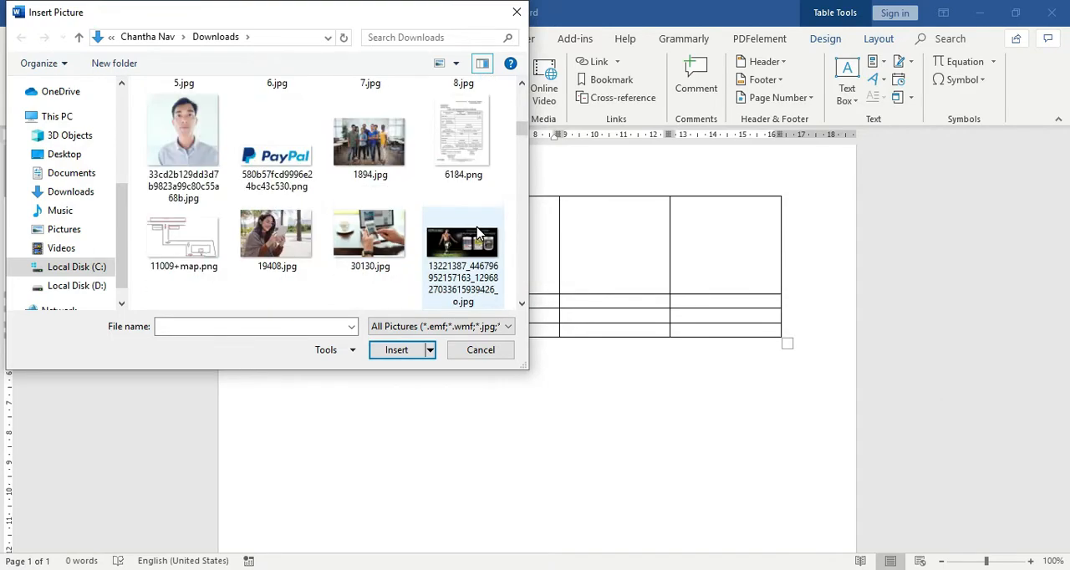
{"action": "scroll", "coordinate": [477, 232], "scroll_direction": "down", "scroll_amount": 2}
{"action": "double_click", "coordinate": [279, 243]}
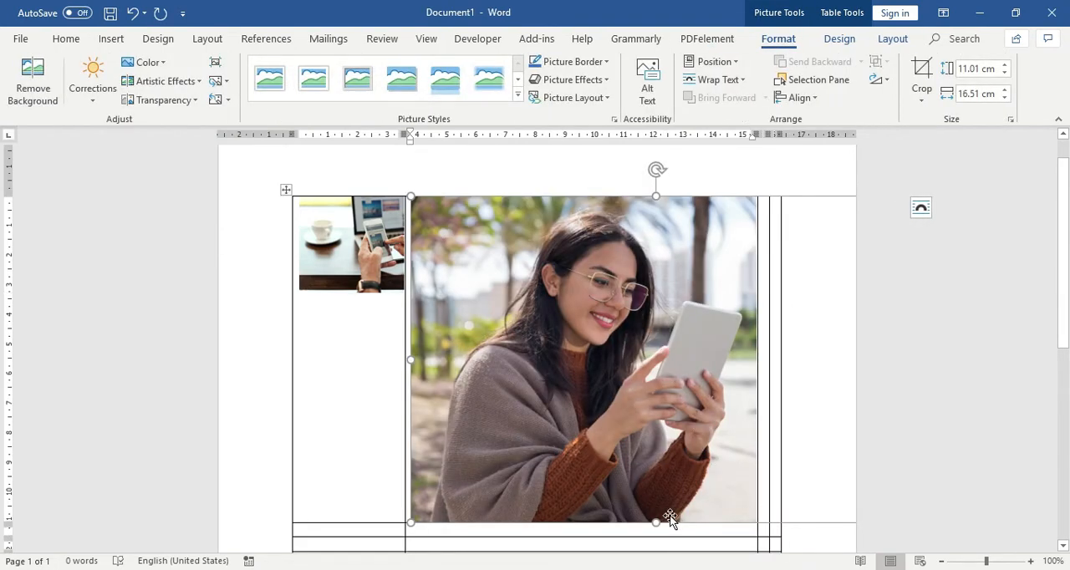
{"action": "left_click_drag", "start_coordinate": [411, 522], "coordinate": [631, 271]}
{"action": "left_click_drag", "start_coordinate": [726, 376], "coordinate": [597, 292]}
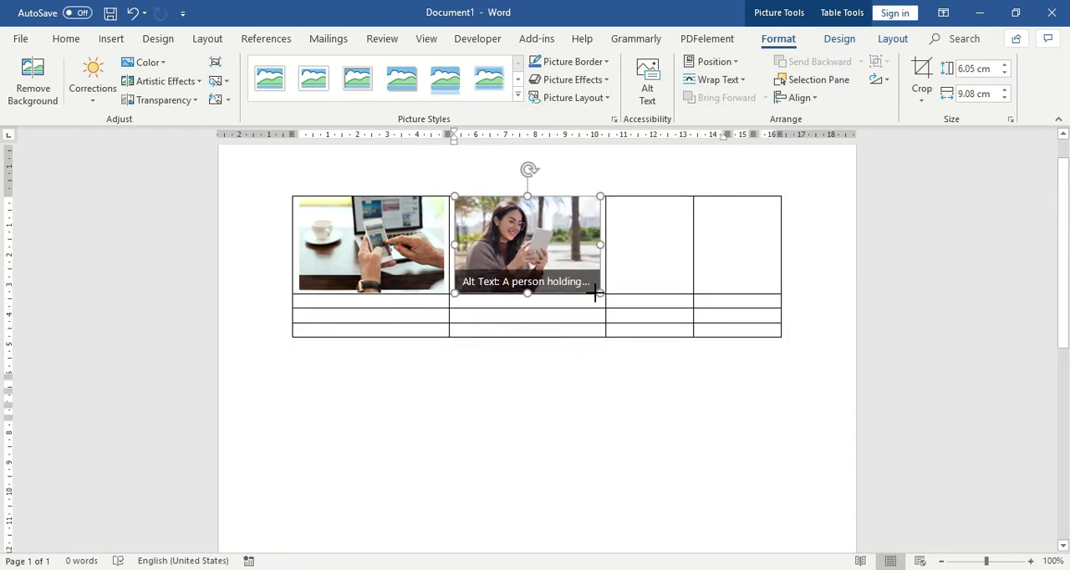
- Insert 1894.jpg from Downloads into the third cell of the first row and shrink it proportionally to about 3.2 cm high by 4.8 cm wide
{"action": "left_click", "coordinate": [664, 260]}
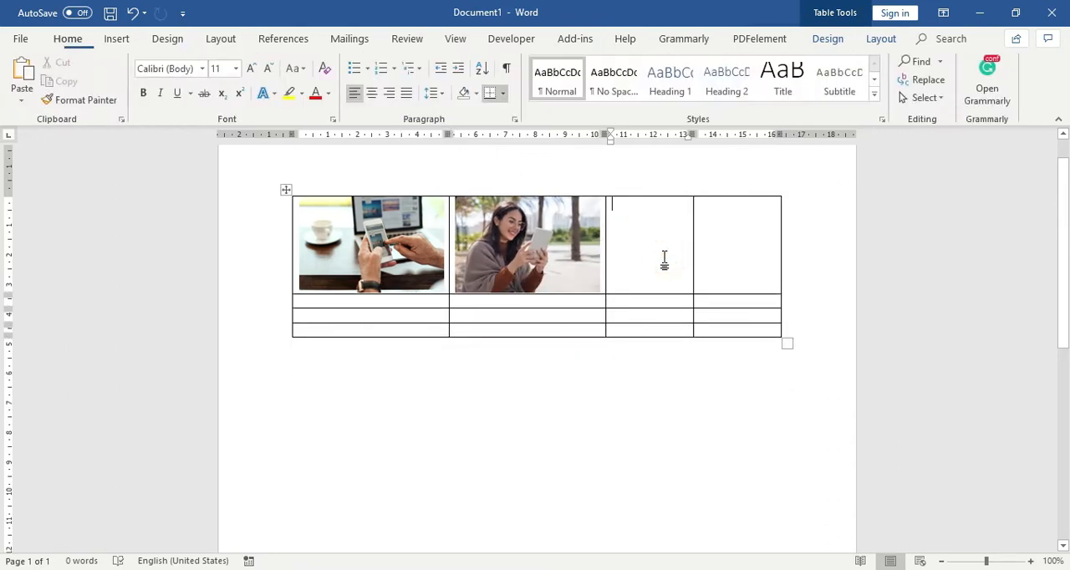
{"action": "left_click", "coordinate": [116, 38]}
{"action": "left_click", "coordinate": [164, 62]}
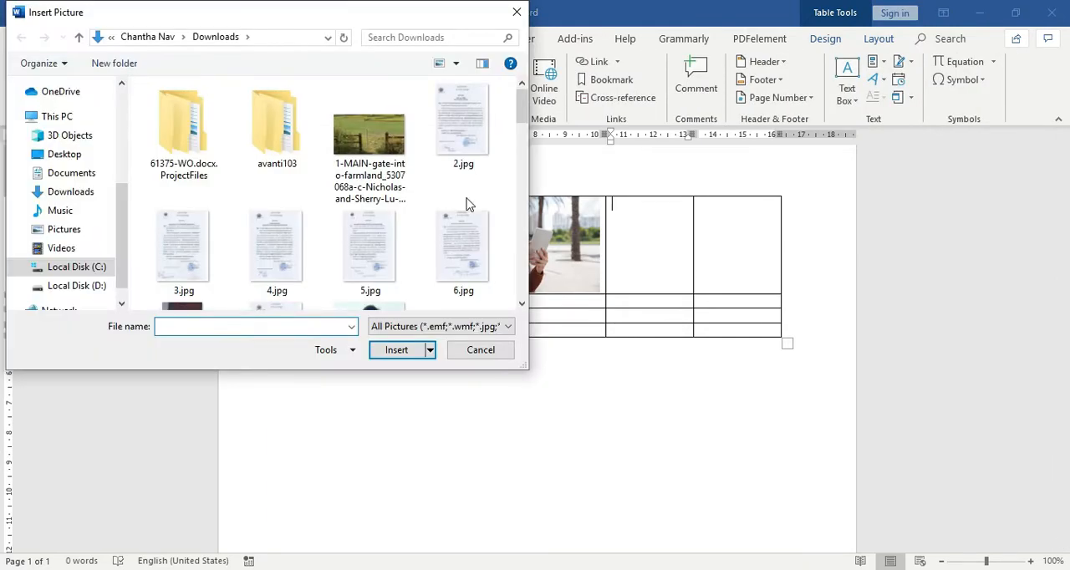
{"action": "scroll", "coordinate": [494, 167], "scroll_direction": "down", "scroll_amount": 3}
{"action": "scroll", "coordinate": [409, 251], "scroll_direction": "up", "scroll_amount": 3}
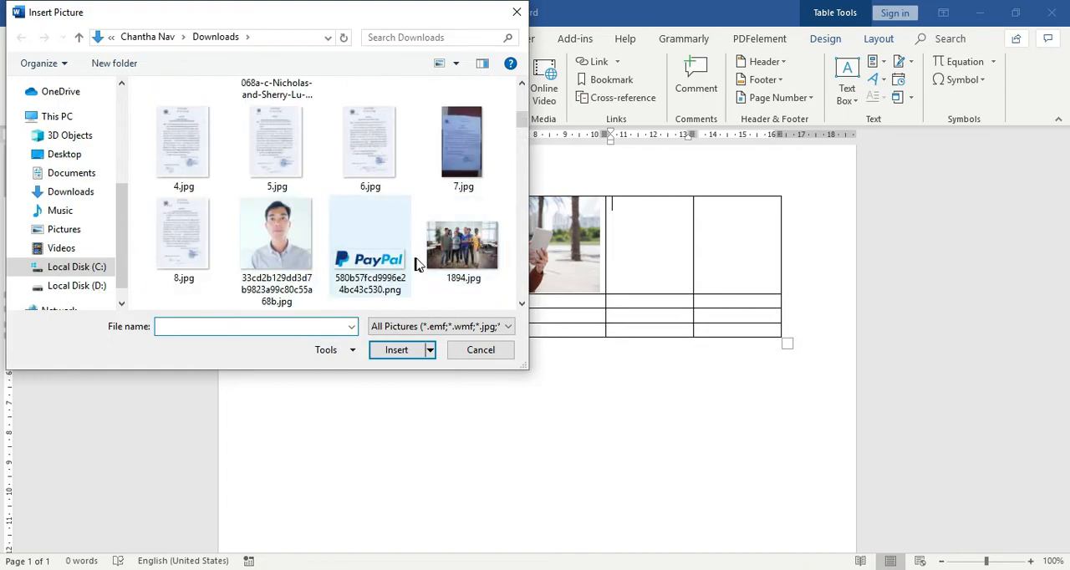
{"action": "scroll", "coordinate": [389, 242], "scroll_direction": "down", "scroll_amount": 3}
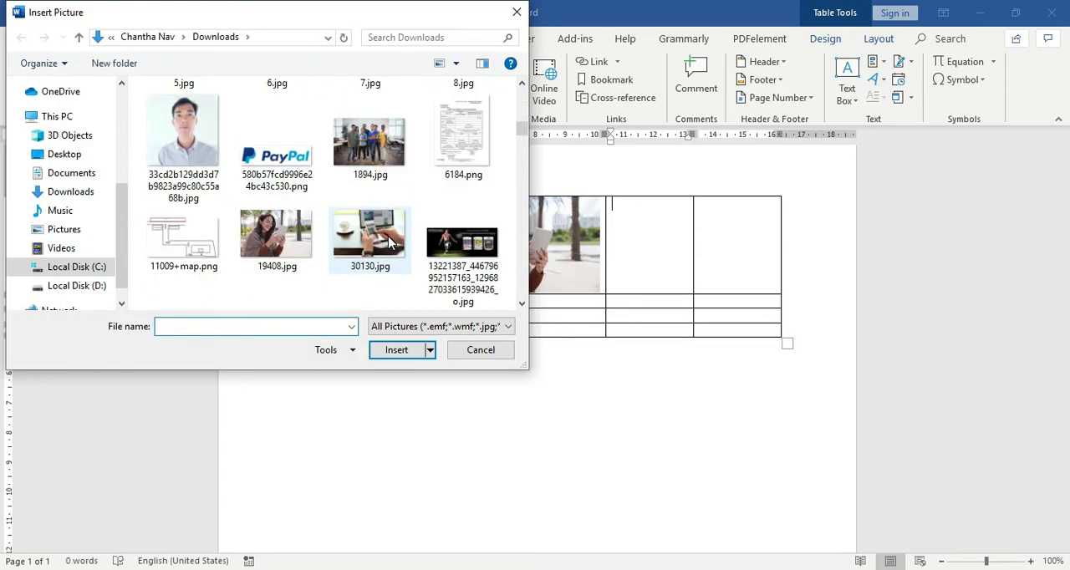
{"action": "double_click", "coordinate": [370, 142]}
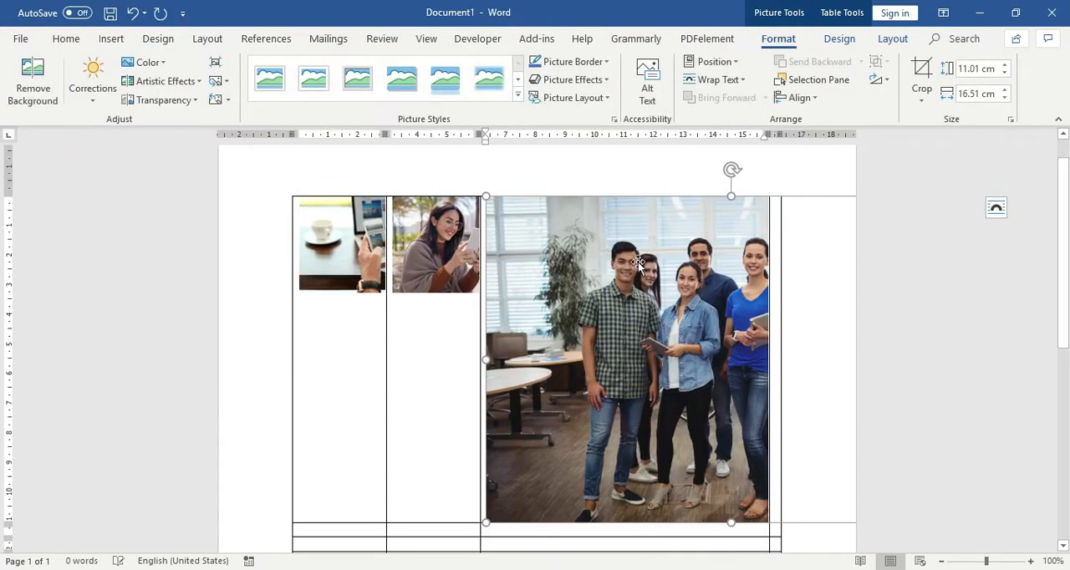
{"action": "left_click_drag", "start_coordinate": [485, 199], "coordinate": [707, 343]}
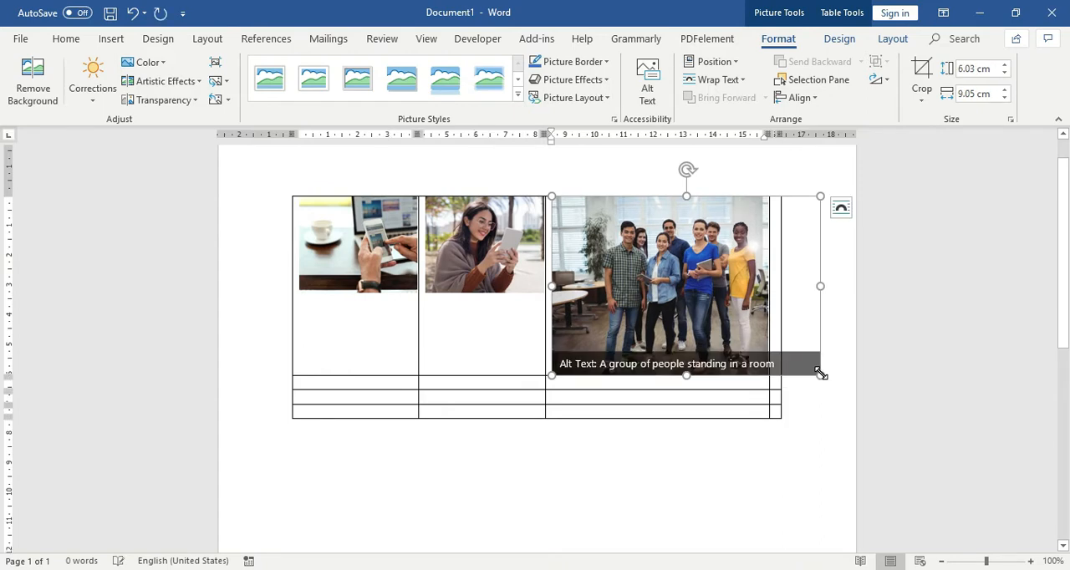
{"action": "left_click_drag", "start_coordinate": [821, 375], "coordinate": [644, 292]}
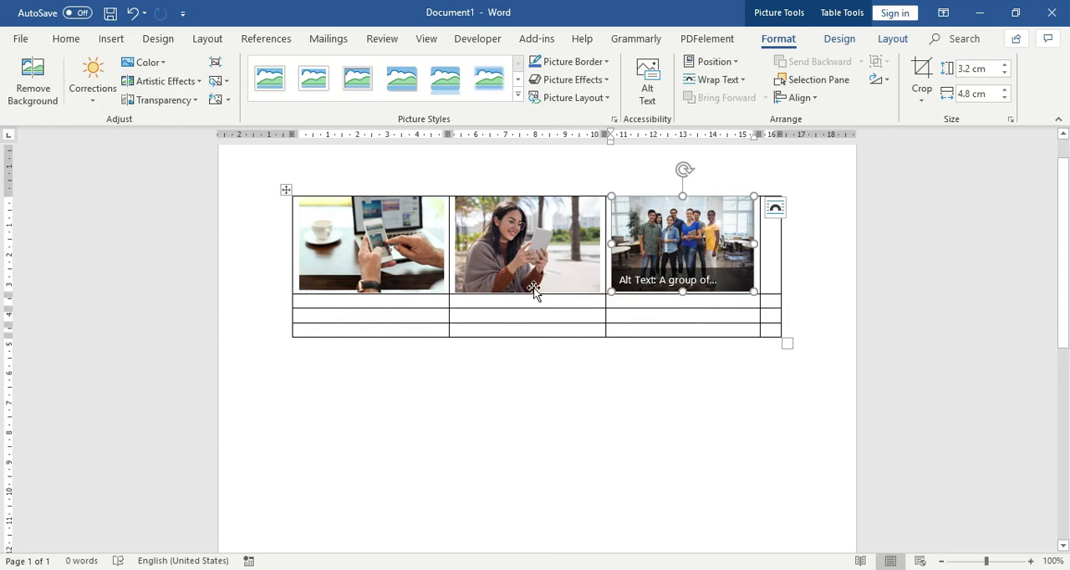
- Copy the first picture's height value of 3.27 cm and apply it to the third picture
{"action": "left_click", "coordinate": [395, 244]}
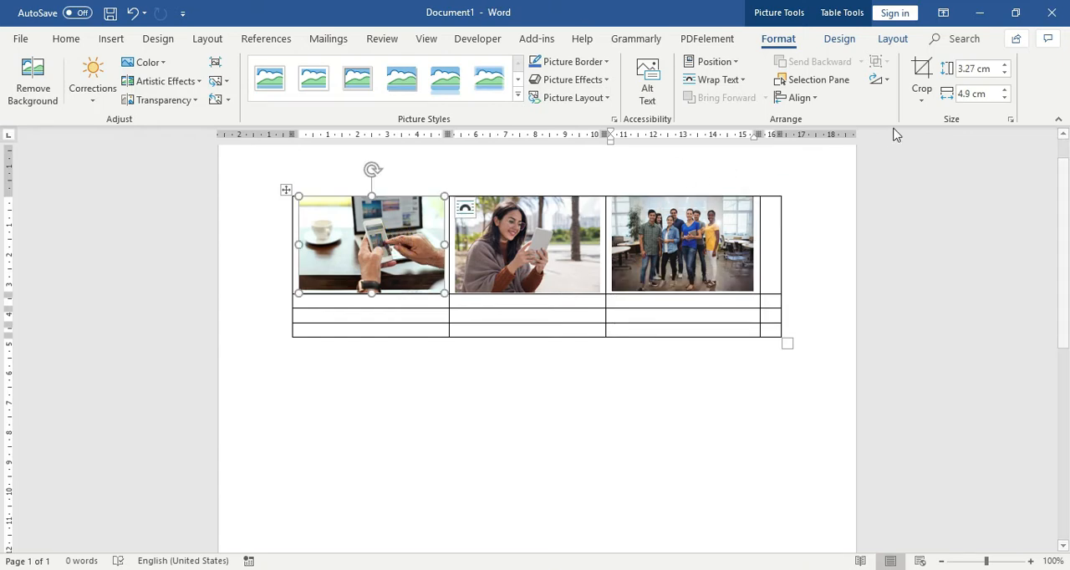
{"action": "left_click", "coordinate": [994, 68]}
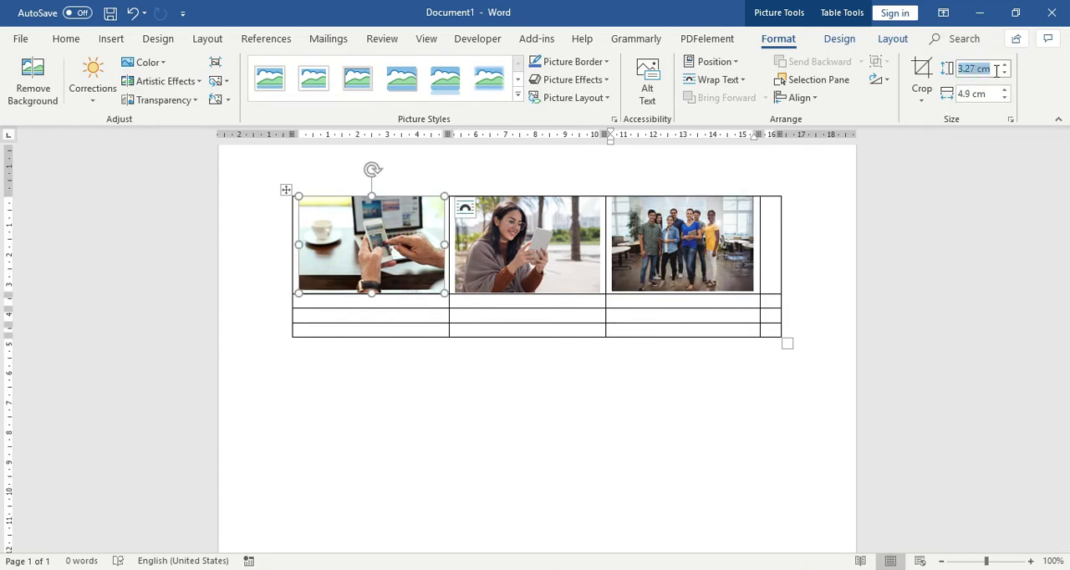
{"action": "right_click", "coordinate": [979, 71]}
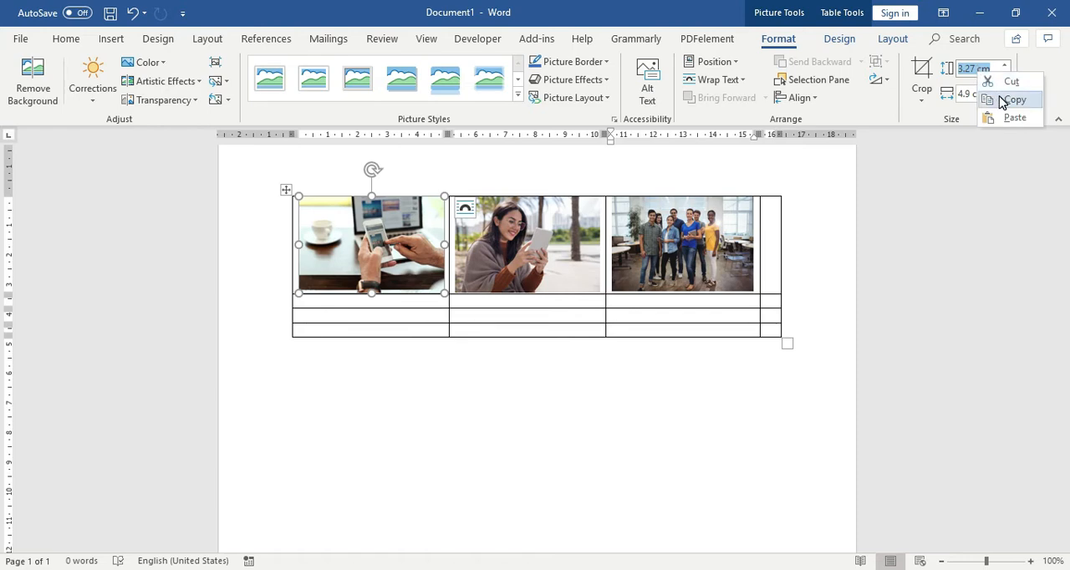
{"action": "left_click", "coordinate": [1003, 100]}
{"action": "left_click", "coordinate": [507, 236]}
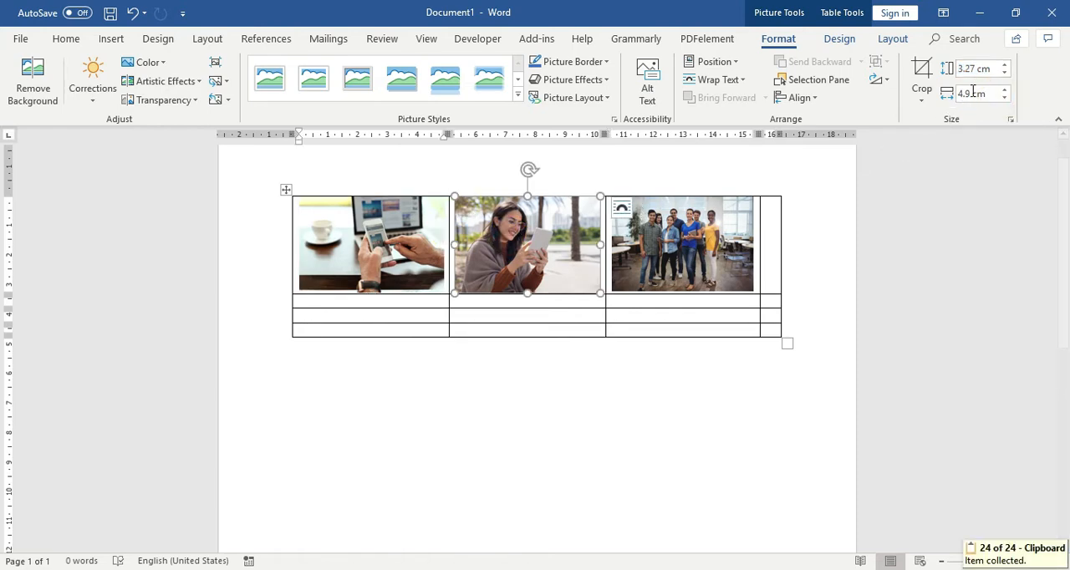
{"action": "left_click", "coordinate": [704, 237]}
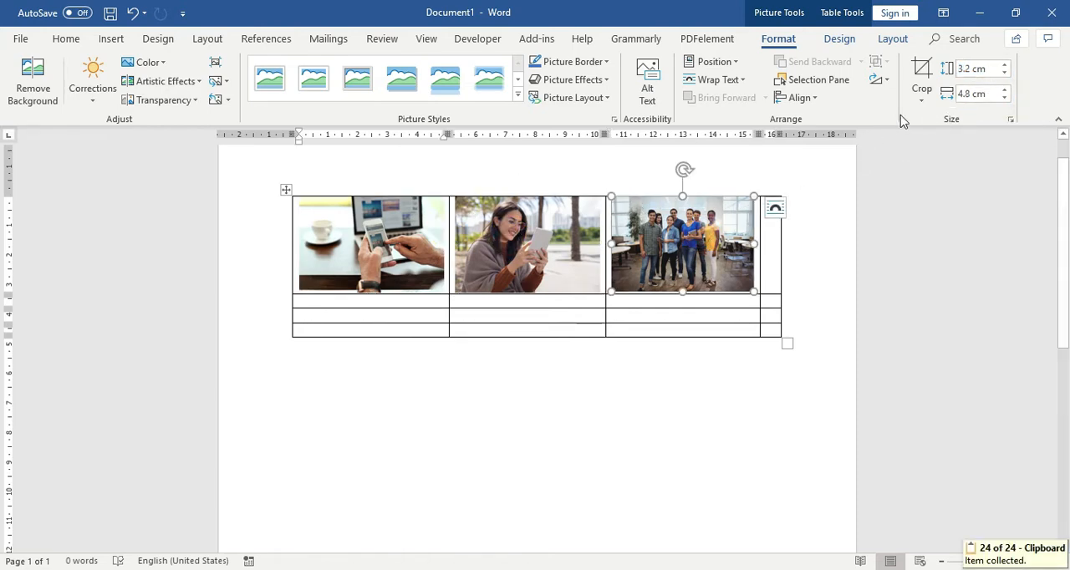
{"action": "left_click", "coordinate": [989, 68]}
{"action": "right_click", "coordinate": [989, 69]}
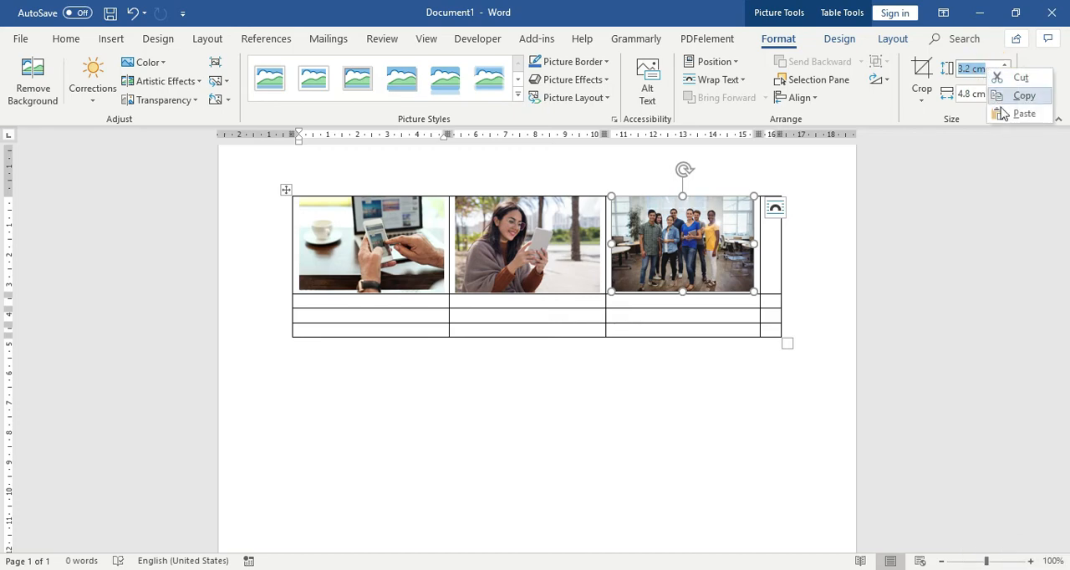
{"action": "left_click", "coordinate": [1011, 112]}
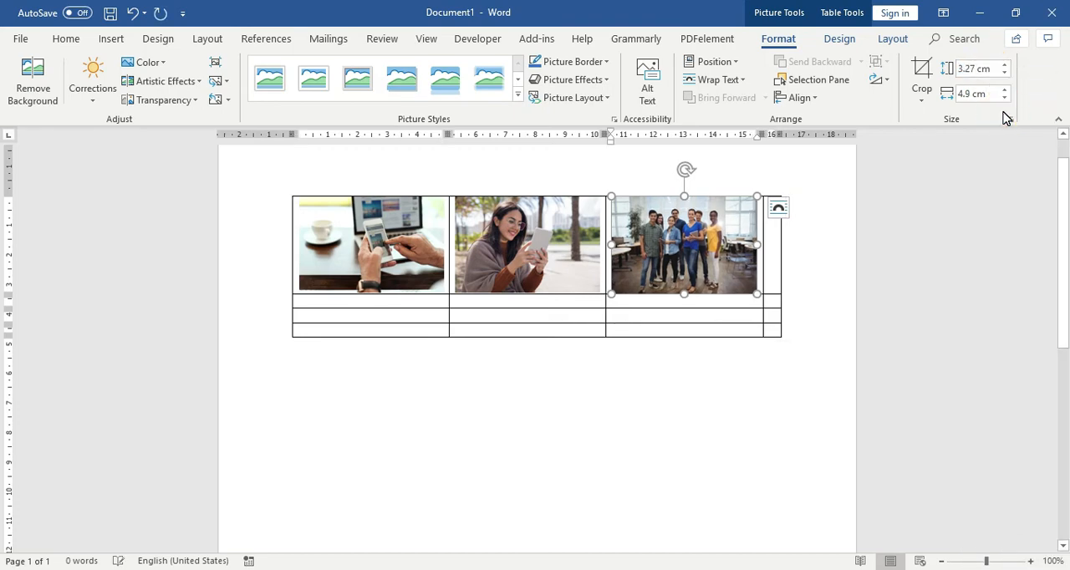
- Copy the third picture into the fourth cell of the first row
{"action": "left_click", "coordinate": [576, 235]}
{"action": "left_click", "coordinate": [718, 240]}
{"action": "key", "text": "ctrl+c"}
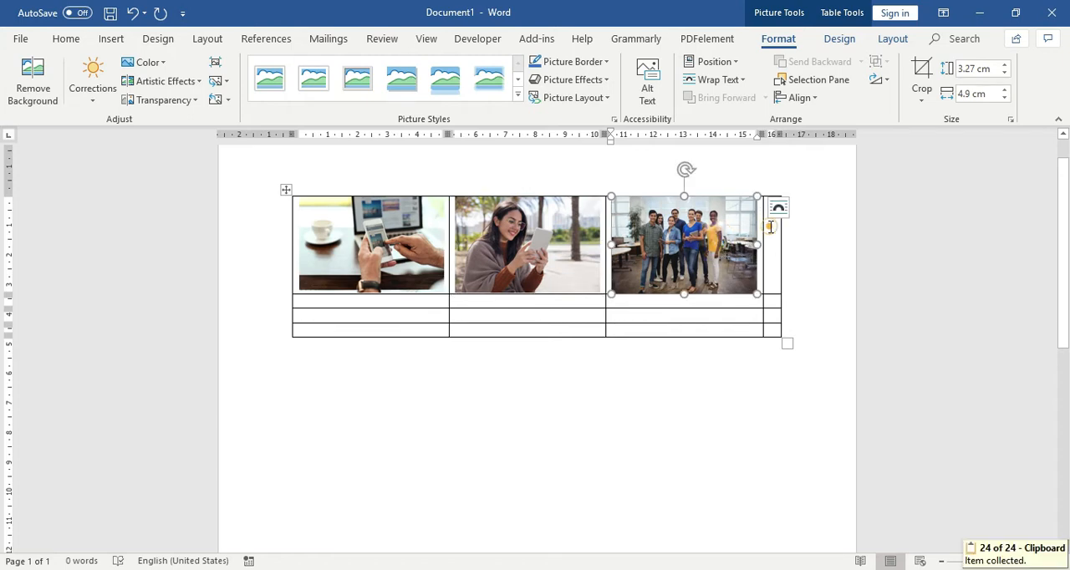
{"action": "left_click", "coordinate": [768, 231]}
{"action": "key", "text": "ctrl+v"}
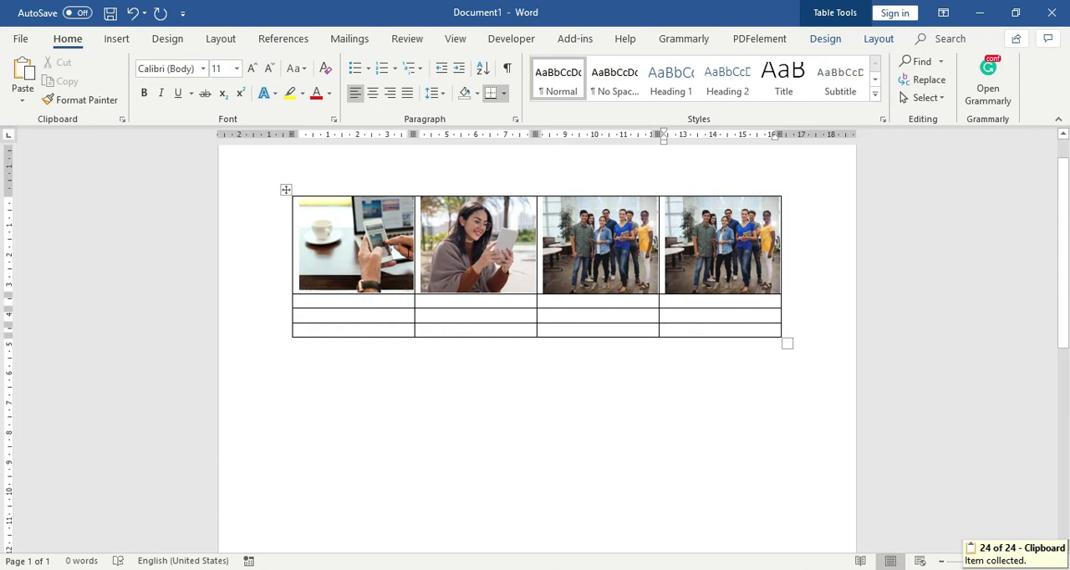
{"action": "left_click", "coordinate": [740, 255]}
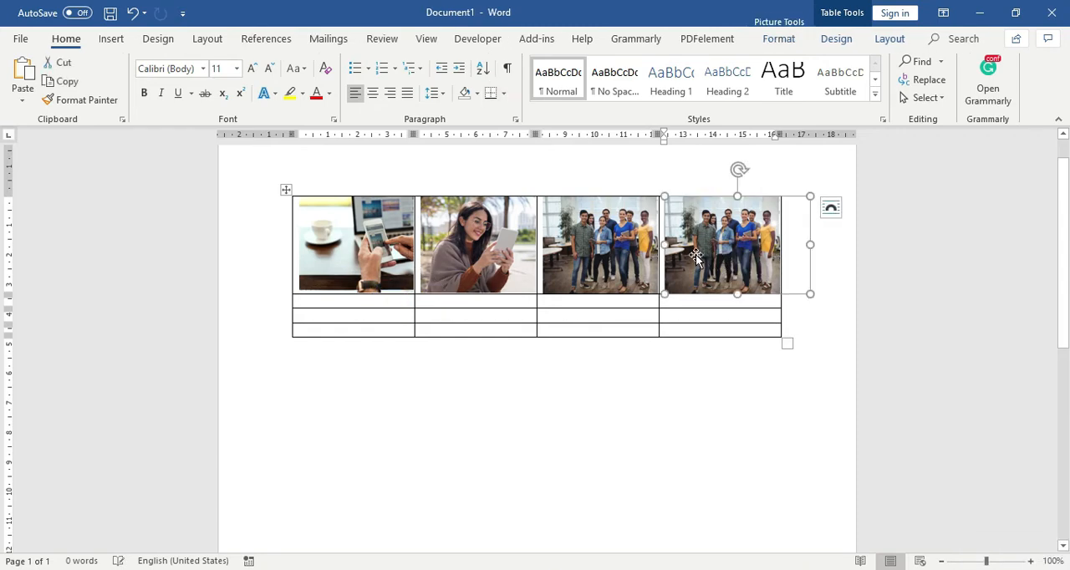
{"action": "left_click", "coordinate": [576, 243]}
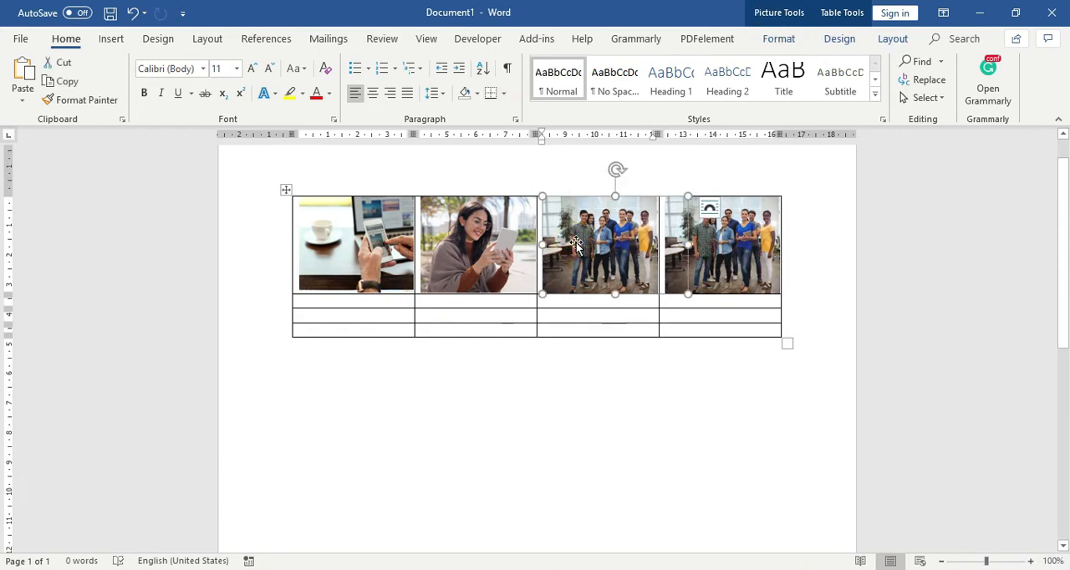
{"action": "left_click", "coordinate": [501, 234]}
{"action": "left_click", "coordinate": [390, 224]}
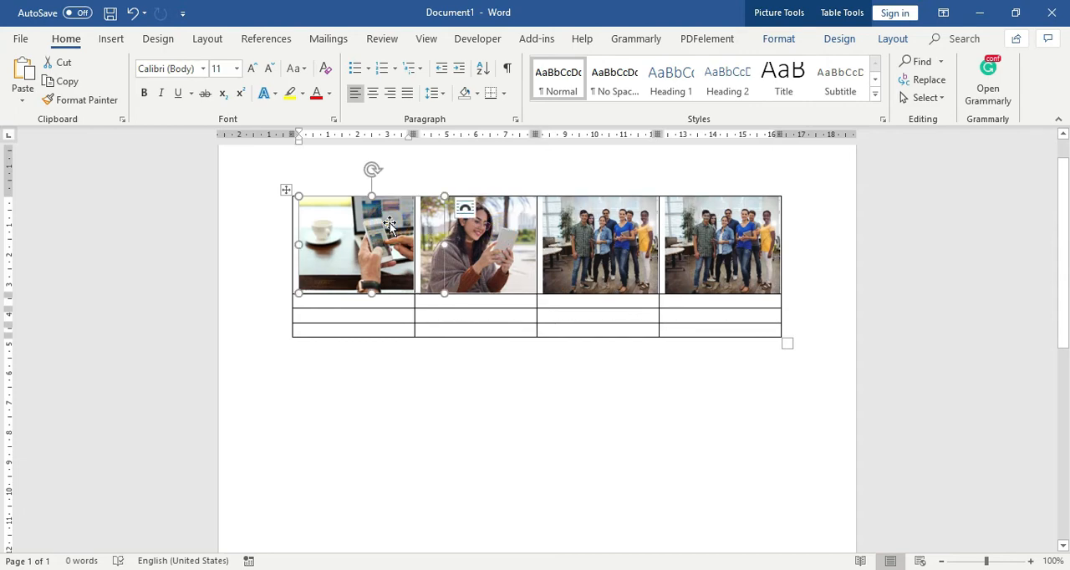
{"action": "left_click", "coordinate": [584, 241]}
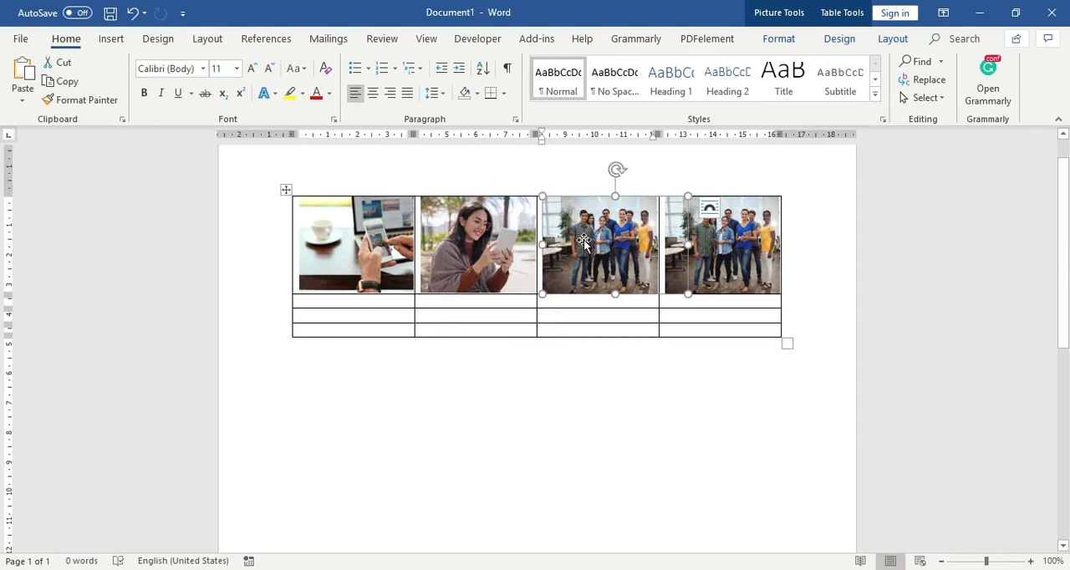
- Enlarge the whole table slightly so its columns widen to fit the full pictures
{"action": "left_click", "coordinate": [553, 302]}
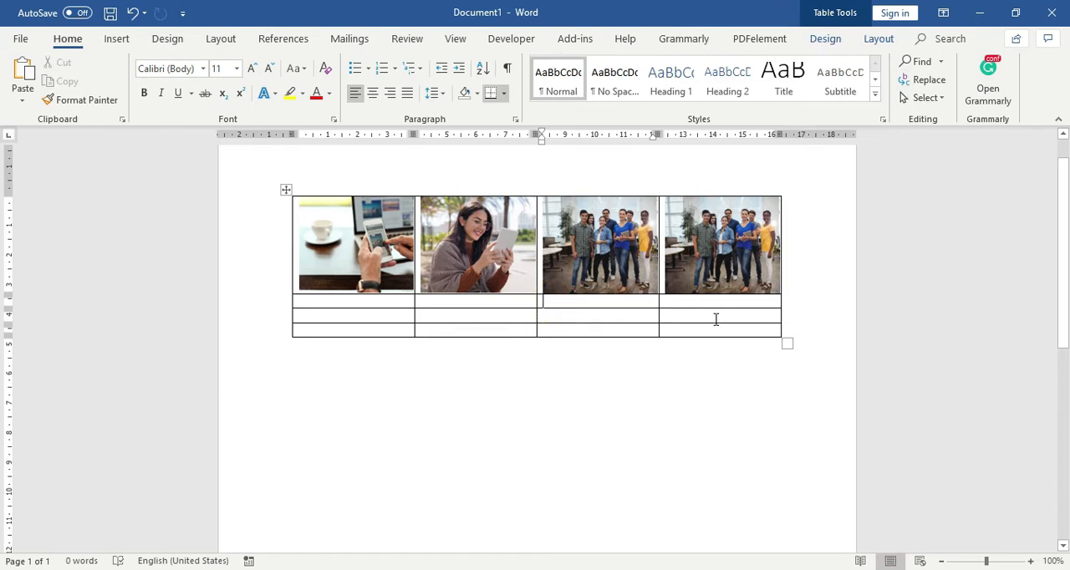
{"action": "left_click_drag", "start_coordinate": [782, 344], "coordinate": [795, 370]}
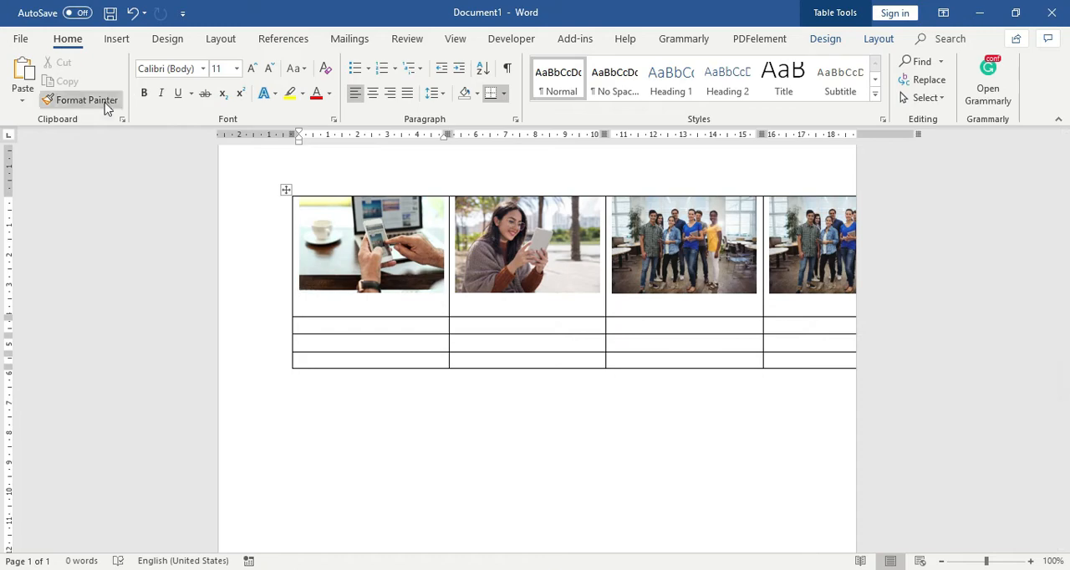
- Change the page setup to landscape orientation with top, bottom and left margins of 2 cm
{"action": "double_click", "coordinate": [143, 133]}
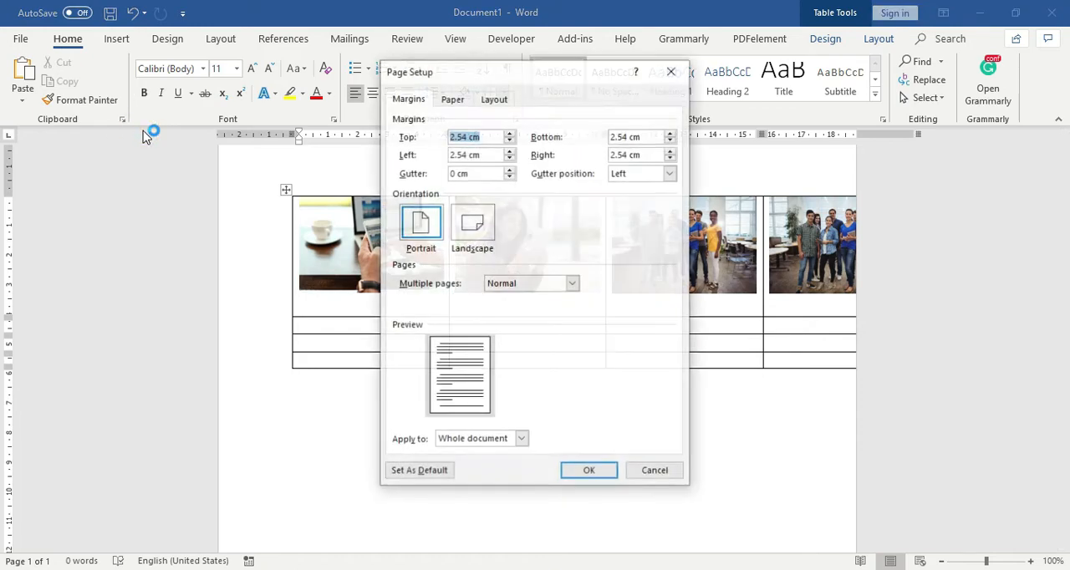
{"action": "left_click", "coordinate": [470, 224]}
{"action": "left_click_drag", "start_coordinate": [490, 136], "coordinate": [424, 137]}
{"action": "type", "text": "2"}
{"action": "key", "text": "Tab"}
{"action": "type", "text": "2"}
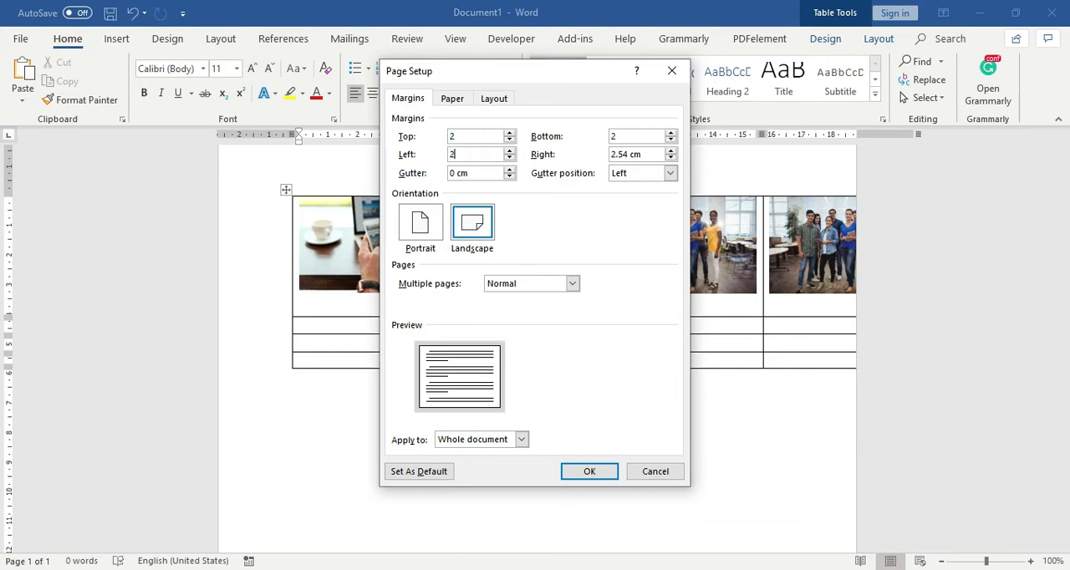
{"action": "key", "text": "Return"}
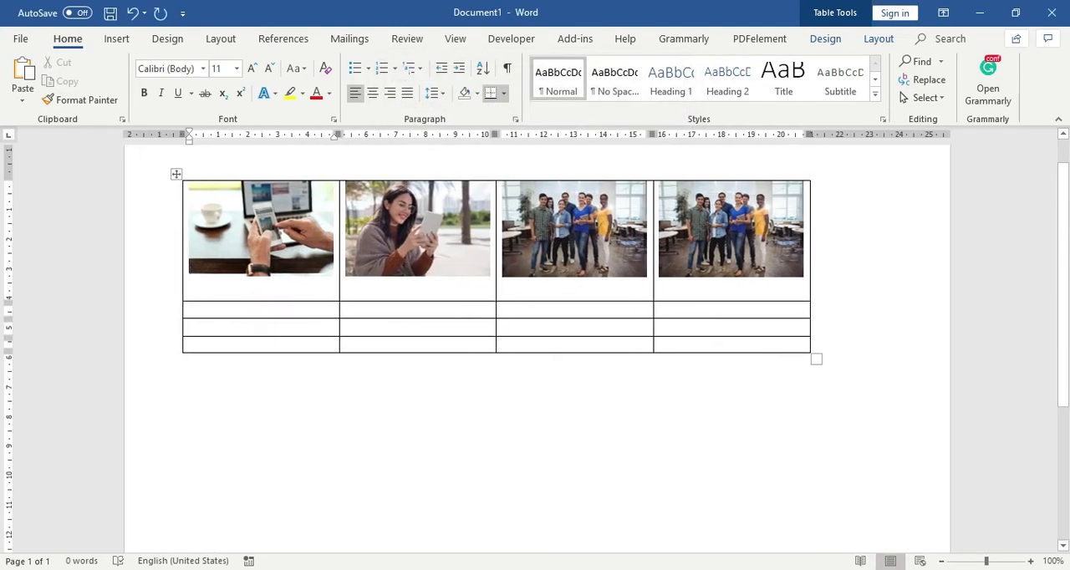
{"action": "left_click_drag", "start_coordinate": [531, 290], "coordinate": [638, 318]}
{"action": "left_click", "coordinate": [701, 256]}
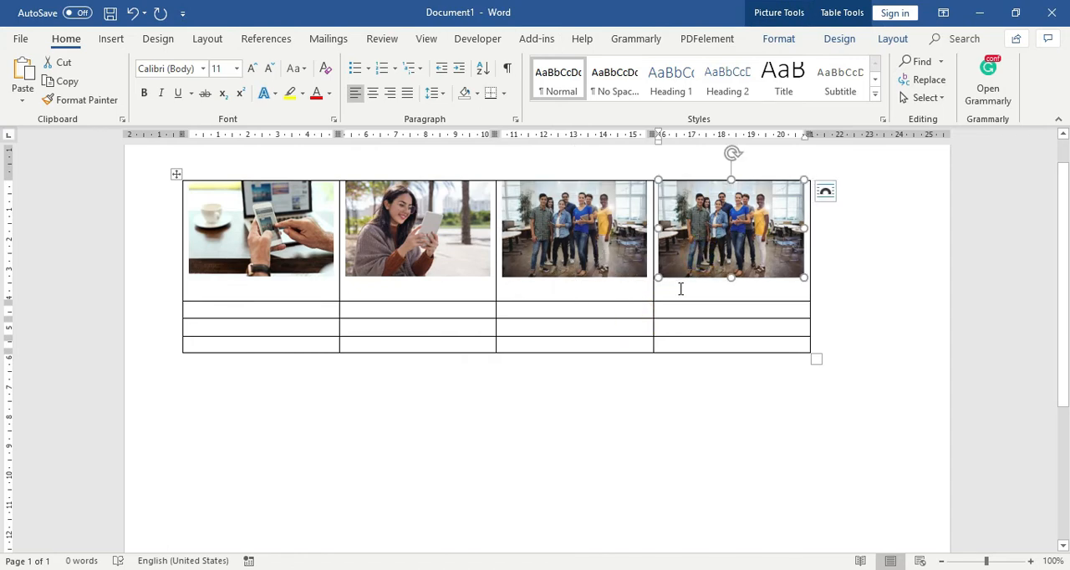
{"action": "left_click", "coordinate": [680, 289]}
{"action": "left_click", "coordinate": [691, 288]}
{"action": "left_click", "coordinate": [700, 289]}
{"action": "left_click", "coordinate": [724, 290]}
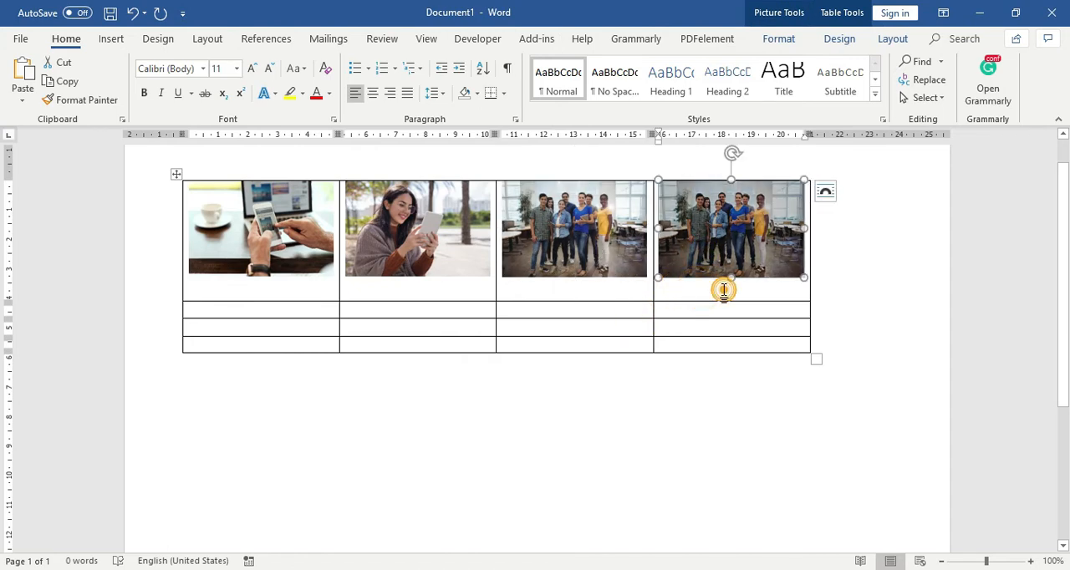
{"action": "left_click", "coordinate": [742, 290]}
{"action": "left_click_drag", "start_coordinate": [800, 287], "coordinate": [556, 264]}
{"action": "left_click_drag", "start_coordinate": [675, 263], "coordinate": [715, 297]}
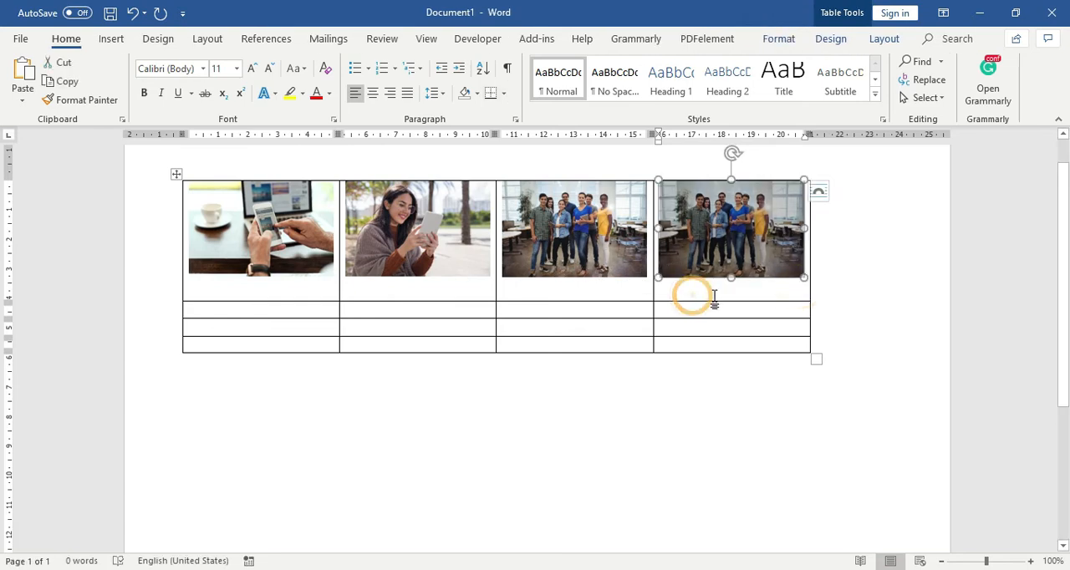
{"action": "left_click_drag", "start_coordinate": [243, 297], "coordinate": [483, 272]}
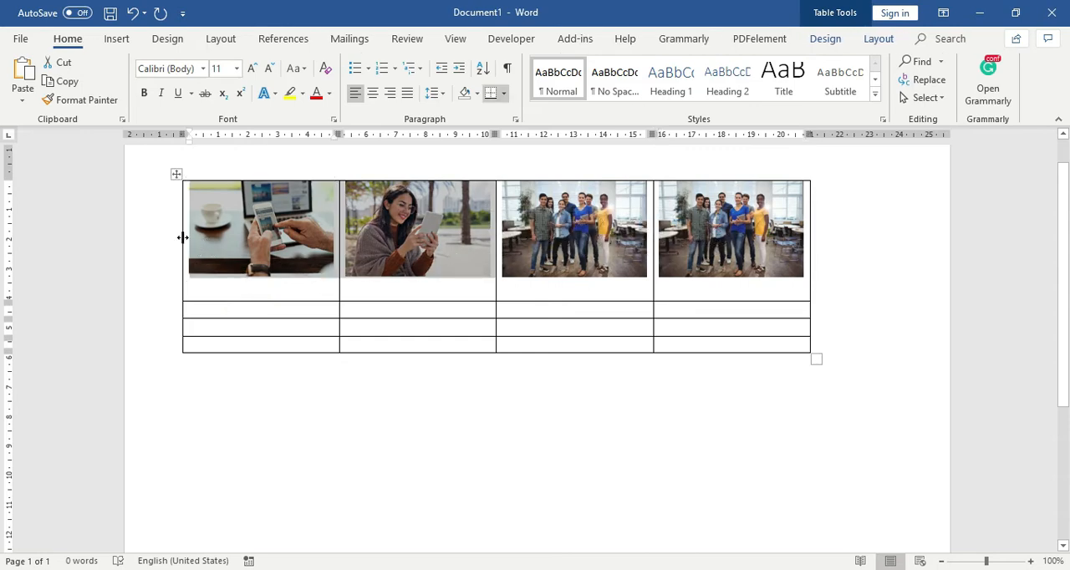
{"action": "left_click", "coordinate": [180, 237]}
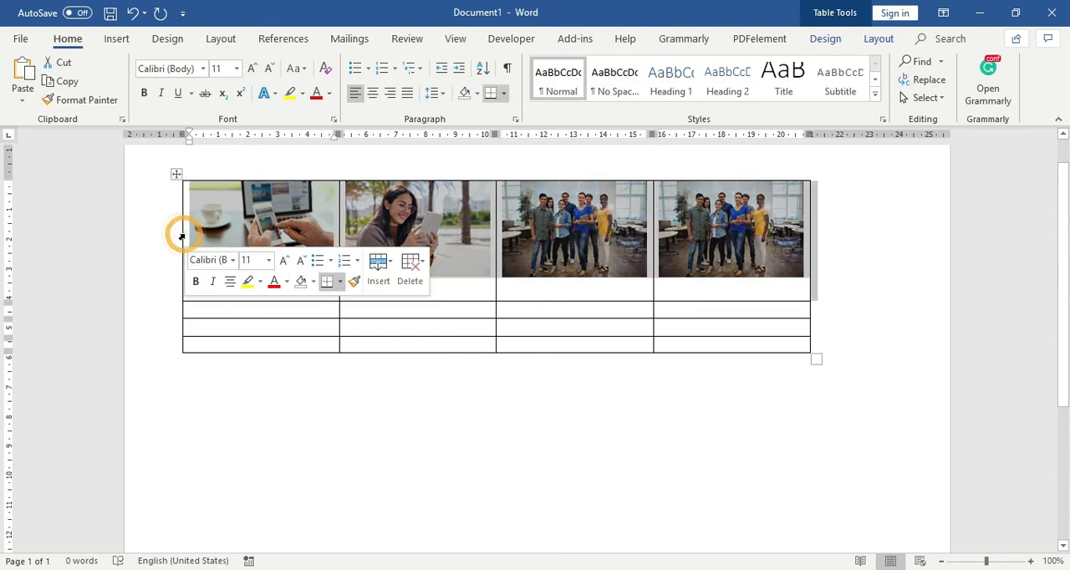
{"action": "left_click", "coordinate": [194, 228]}
{"action": "right_click", "coordinate": [198, 231]}
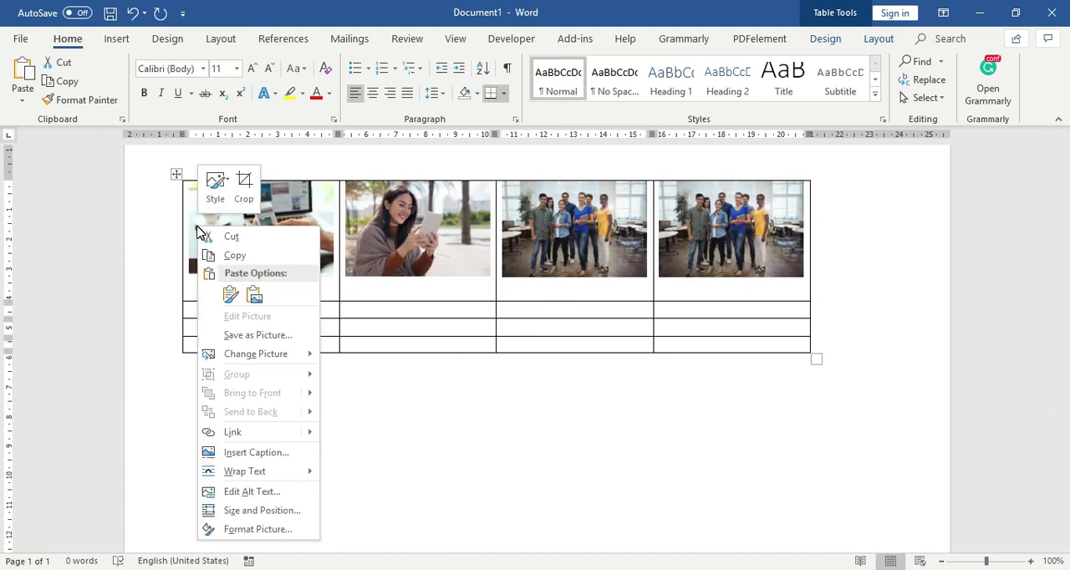
{"action": "key", "text": "Escape"}
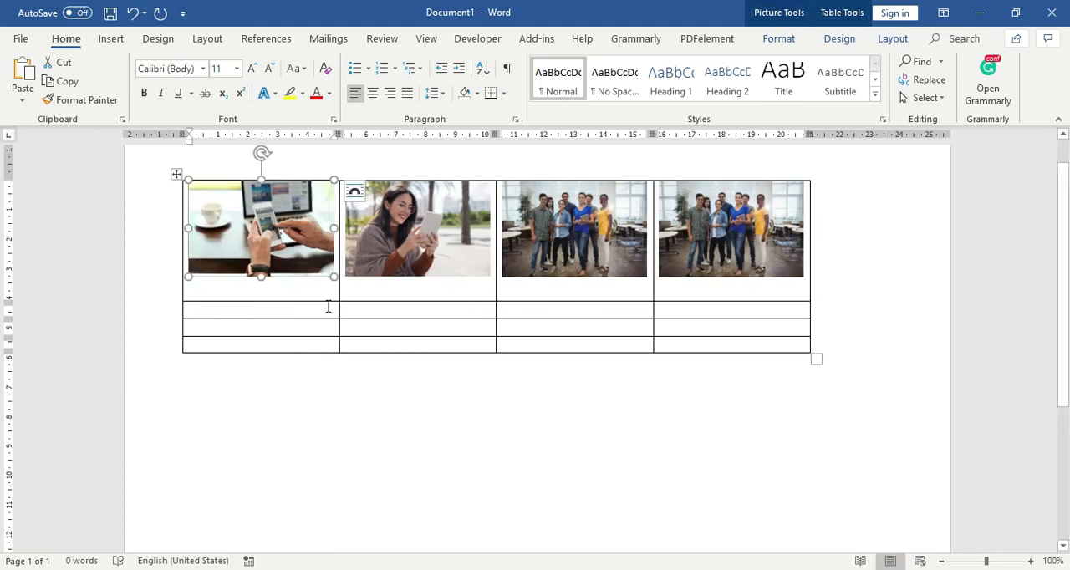
- Copy the first row's first picture into the first cell of the second row
{"action": "left_click", "coordinate": [327, 306]}
{"action": "left_click", "coordinate": [322, 254]}
{"action": "key", "text": "ctrl+c"}
{"action": "left_click", "coordinate": [296, 307]}
{"action": "key", "text": "ctrl+v"}
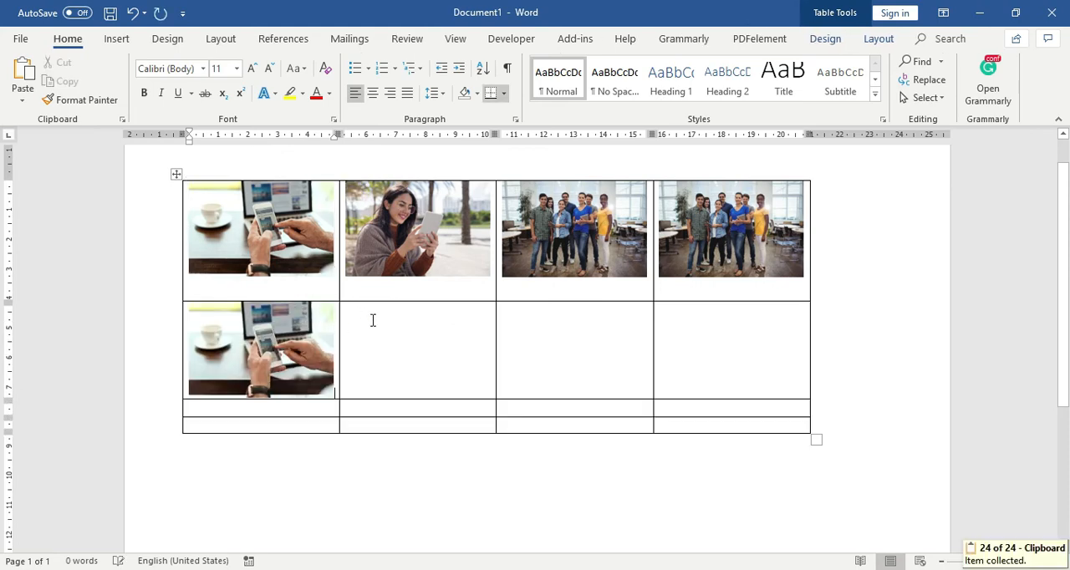
- Copy the first row's second picture into the second cell of the second row
{"action": "left_click", "coordinate": [378, 246]}
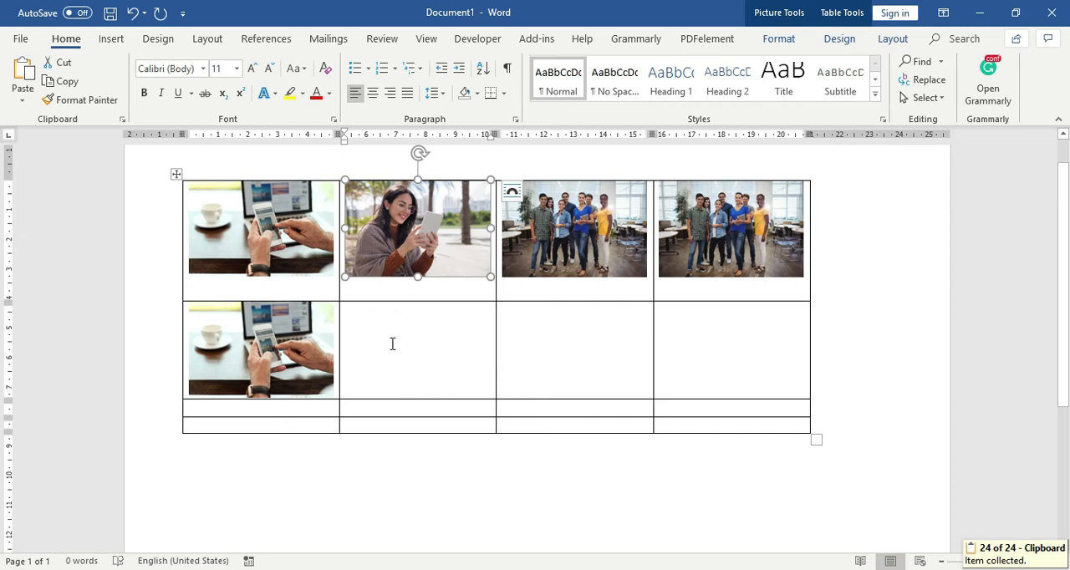
{"action": "key", "text": "ctrl+c"}
{"action": "left_click", "coordinate": [394, 342]}
{"action": "key", "text": "ctrl+v"}
- Copy the first row's third picture into the third cell of the second row
{"action": "left_click", "coordinate": [566, 258]}
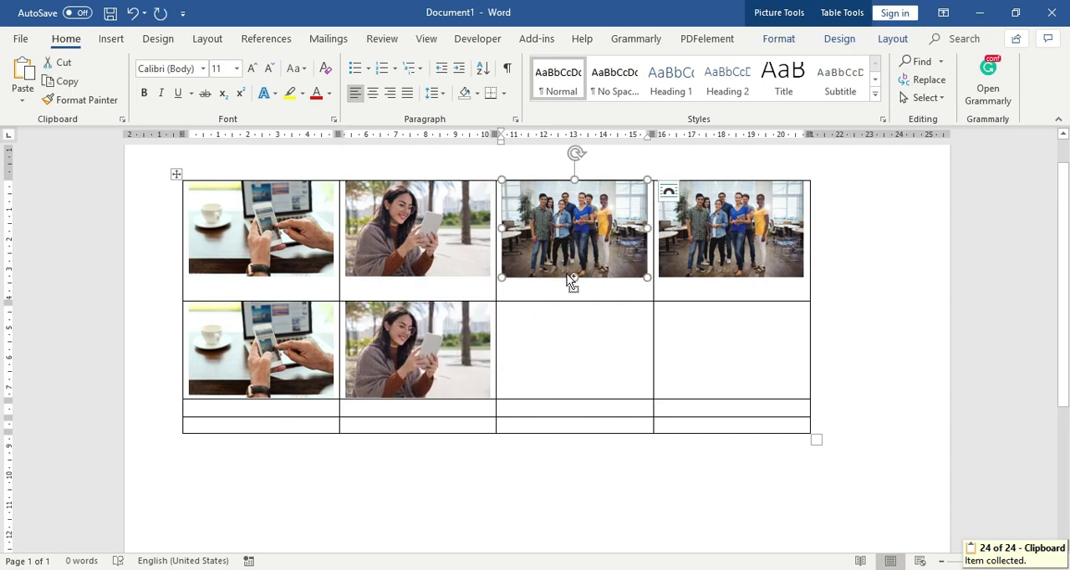
{"action": "key", "text": "ctrl+c"}
{"action": "left_click", "coordinate": [568, 329]}
{"action": "key", "text": "ctrl+v"}
- Copy the first row's fourth picture into the fourth cell of the second row
{"action": "left_click", "coordinate": [736, 259]}
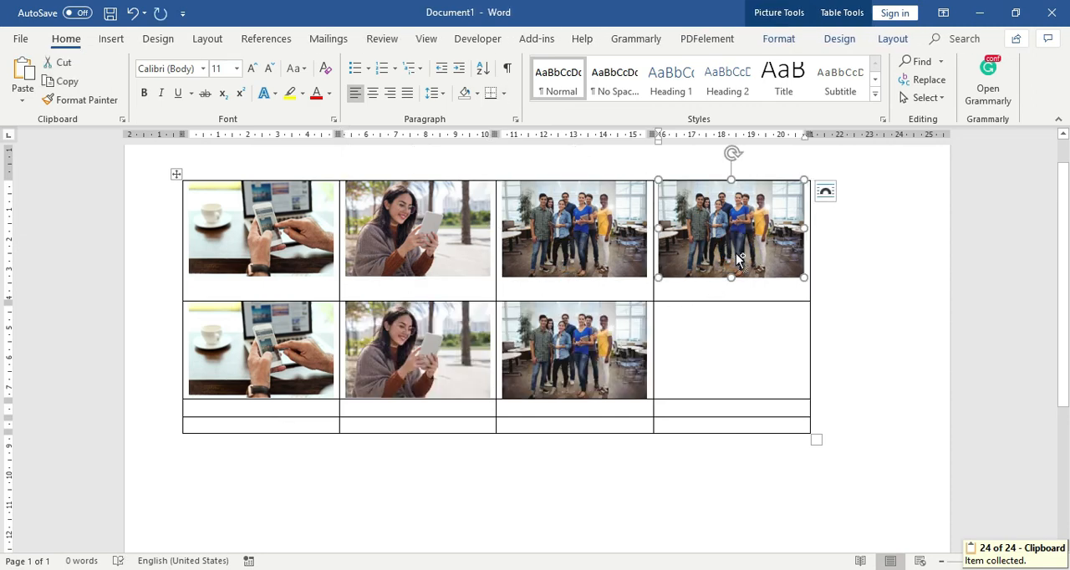
{"action": "key", "text": "ctrl+c"}
{"action": "left_click", "coordinate": [723, 320]}
{"action": "key", "text": "ctrl+v"}
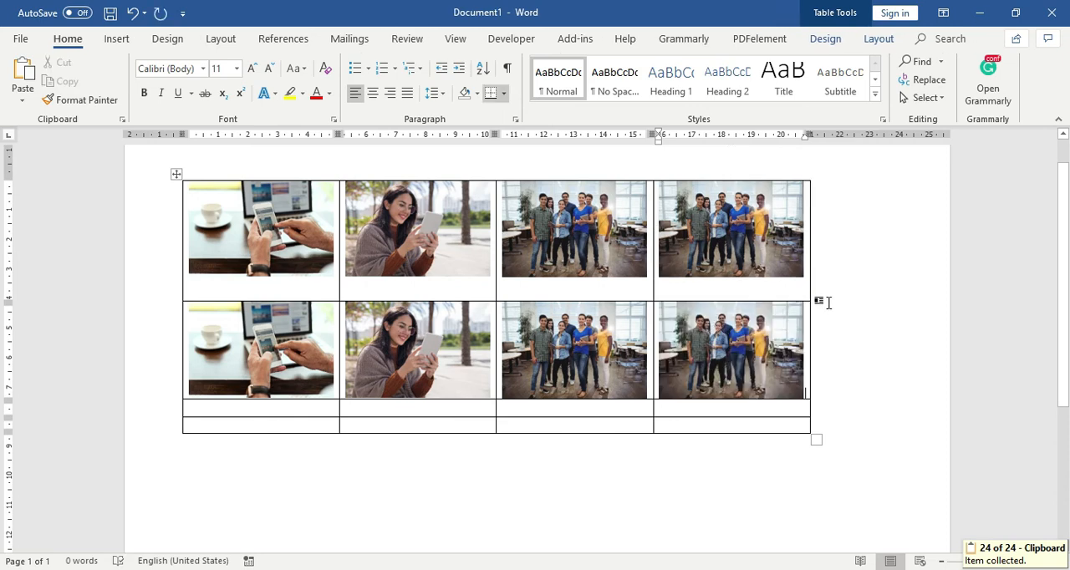
{"action": "left_click", "coordinate": [829, 302]}
{"action": "left_click", "coordinate": [394, 239]}
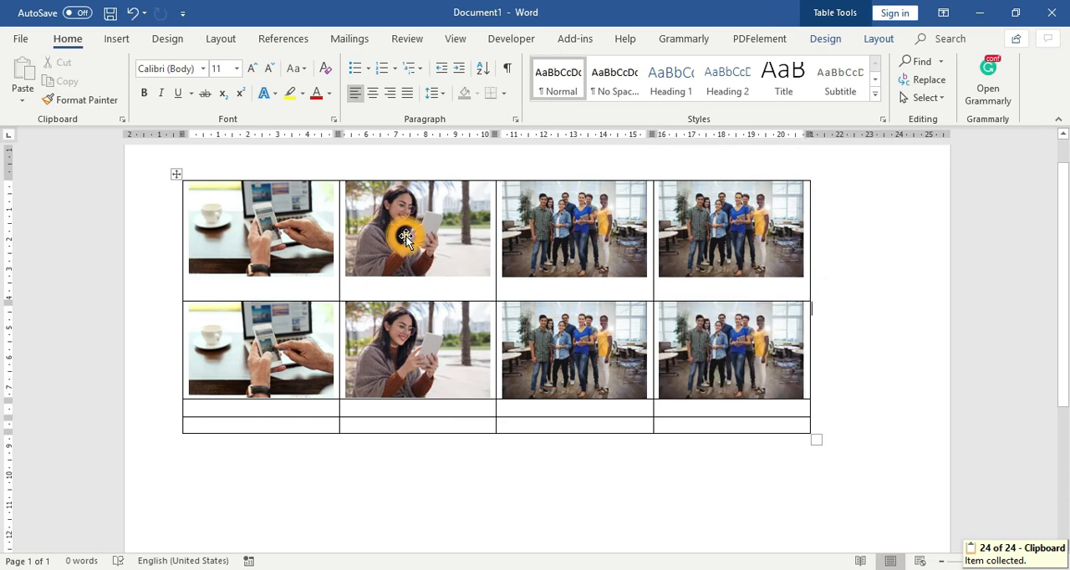
{"action": "left_click", "coordinate": [407, 406]}
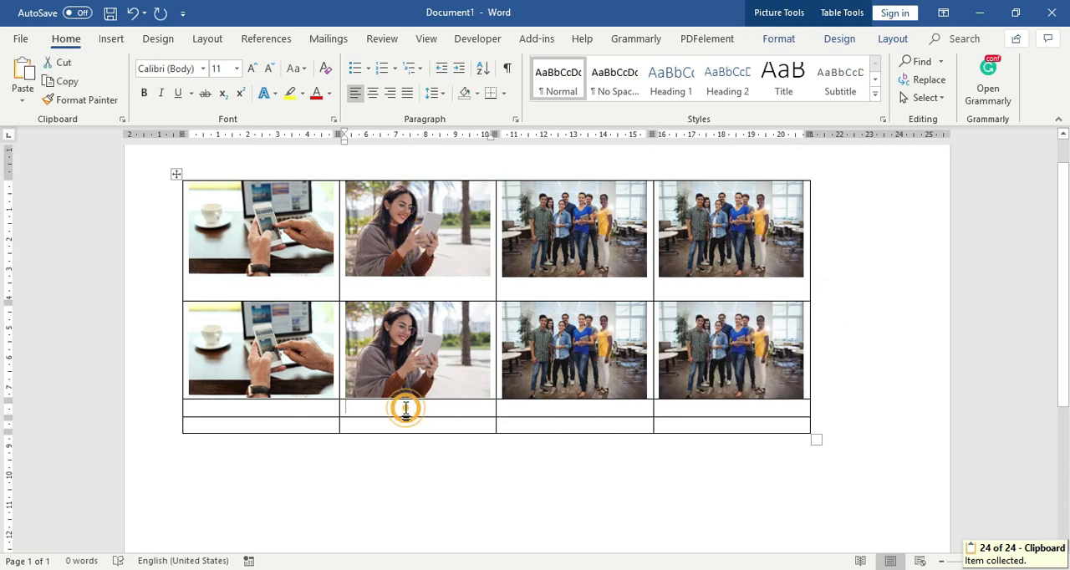
{"action": "scroll", "coordinate": [676, 383], "scroll_direction": "down", "scroll_amount": 1}
{"action": "left_click", "coordinate": [676, 371]}
{"action": "scroll", "coordinate": [412, 307], "scroll_direction": "up", "scroll_amount": 2}
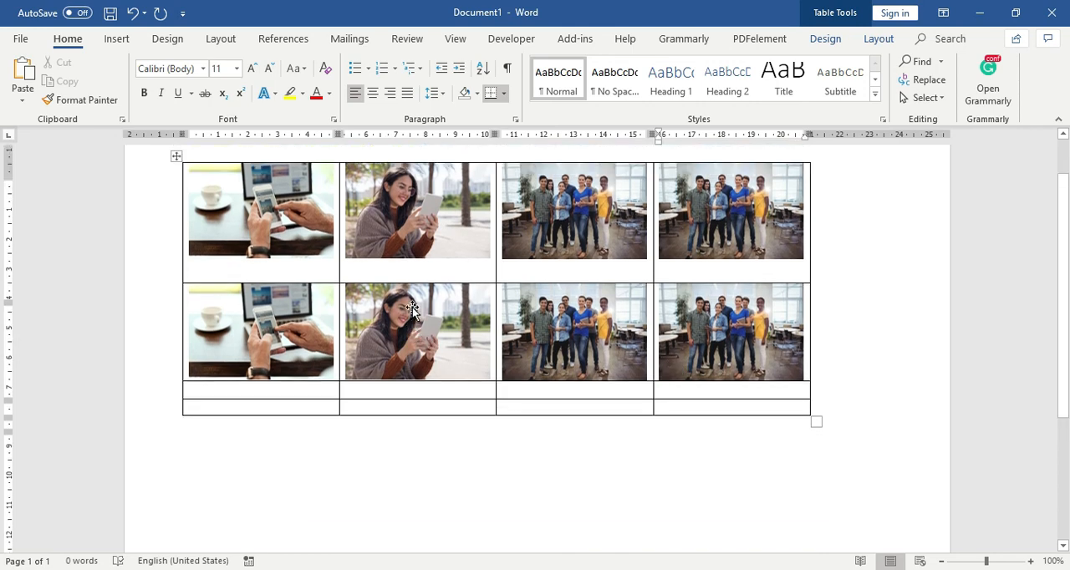
{"action": "left_click", "coordinate": [415, 286]}
{"action": "left_click", "coordinate": [271, 257]}
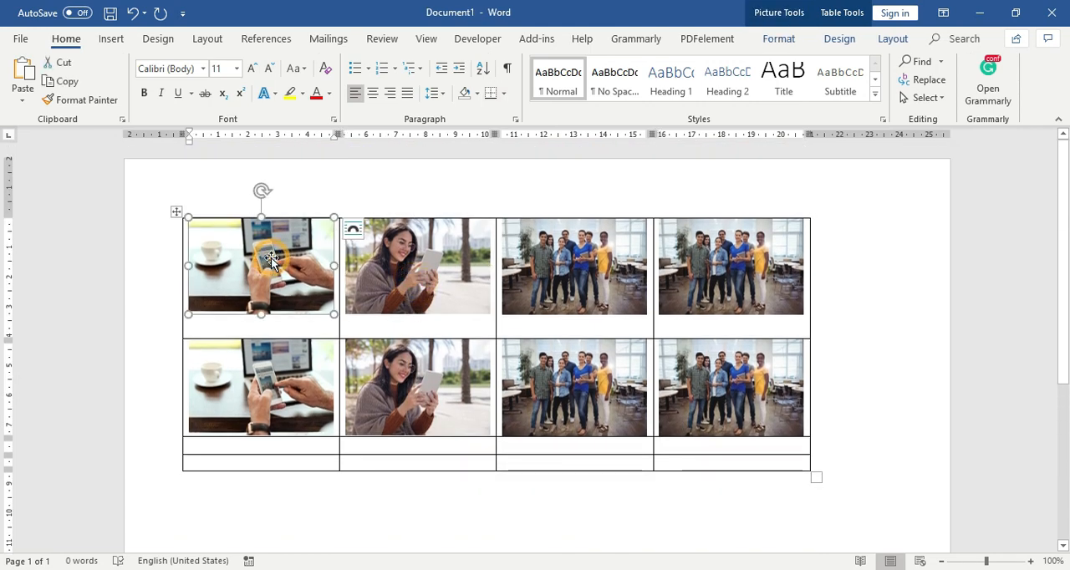
{"action": "left_click", "coordinate": [605, 289]}
{"action": "left_click", "coordinate": [709, 285]}
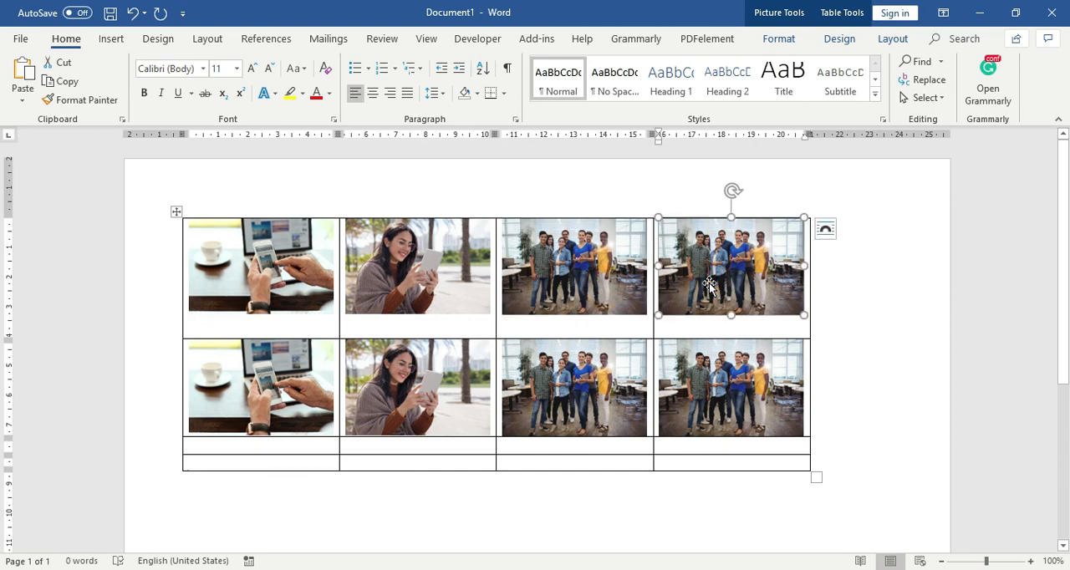